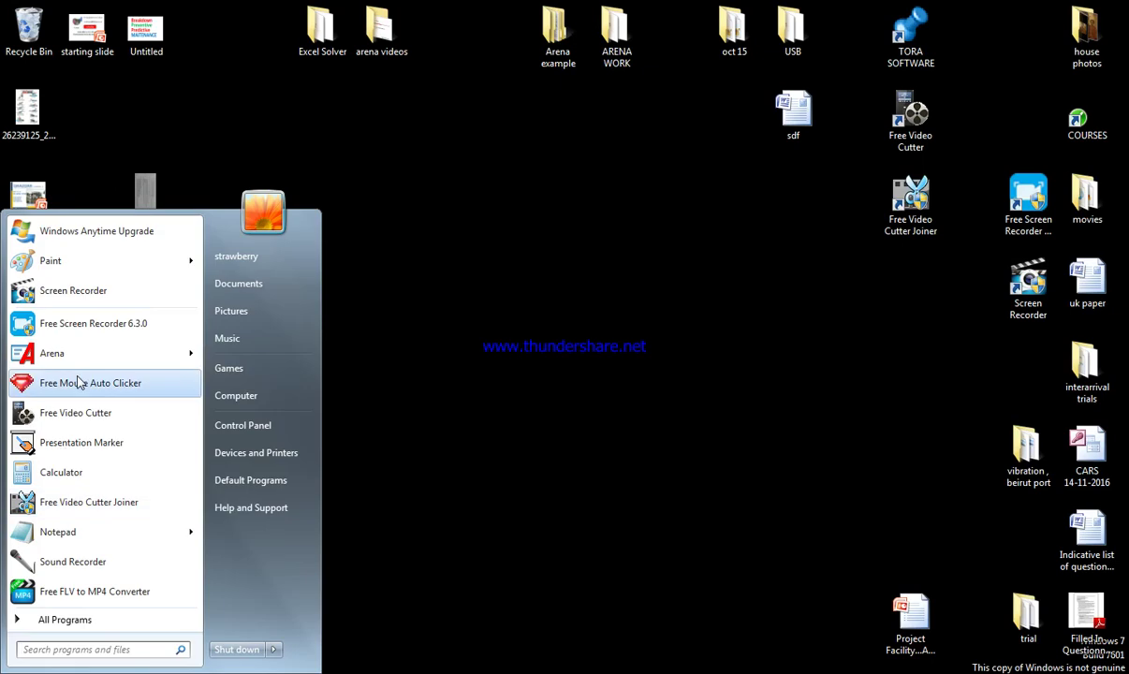
Launch Arena with a new blank model.
click(81, 364)
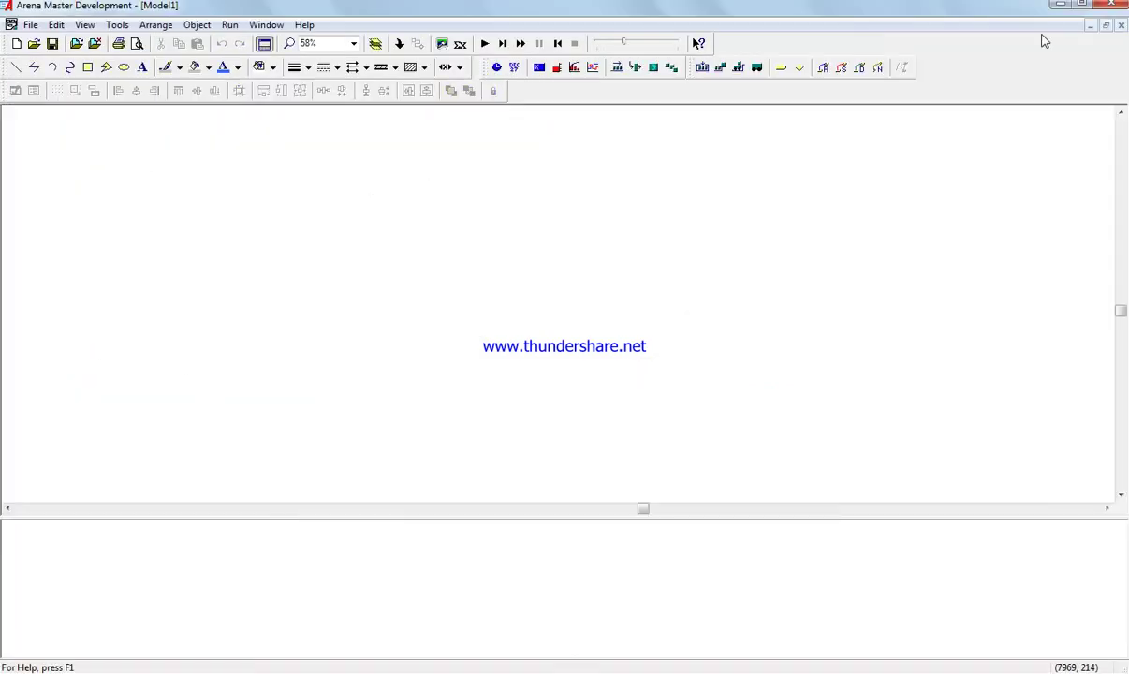
click(1079, 7)
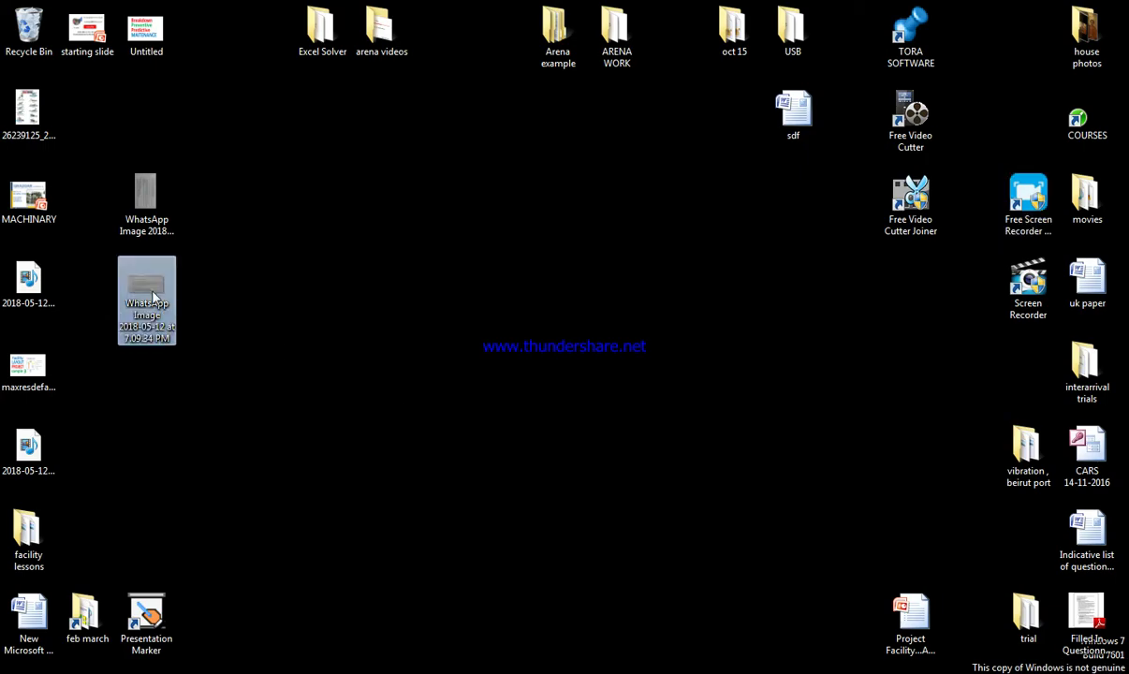
Try to copy the WhatsApp problem image from the desktop and paste it directly into the Arena model.
right_click(148, 257)
click(138, 293)
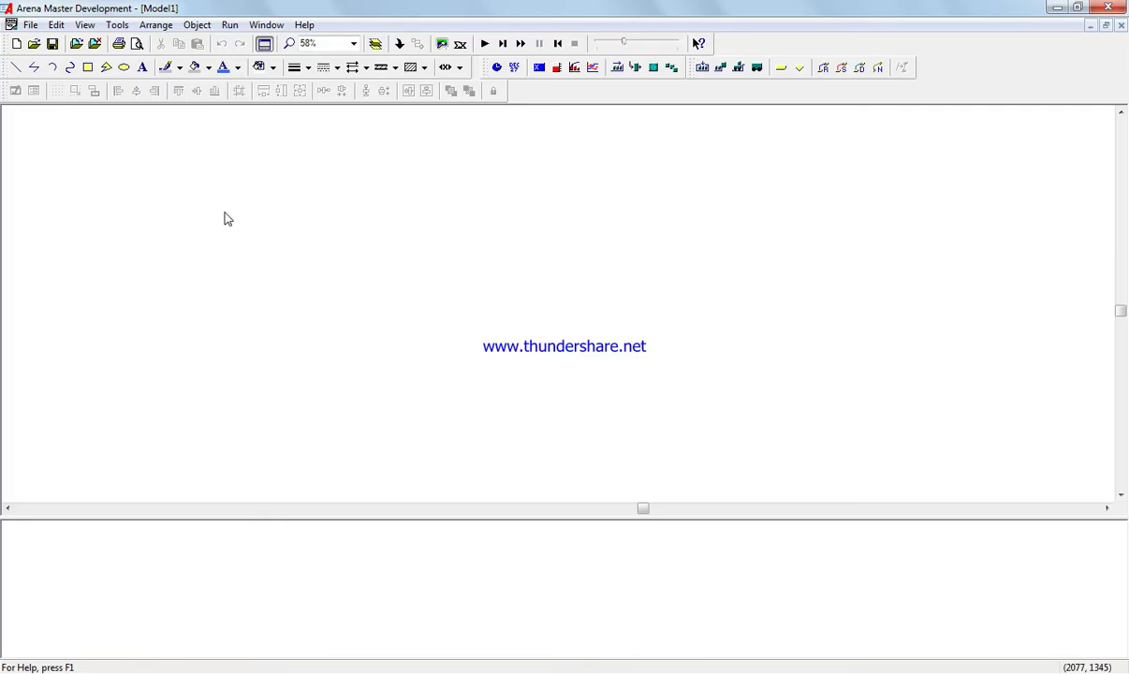
right_click(225, 218)
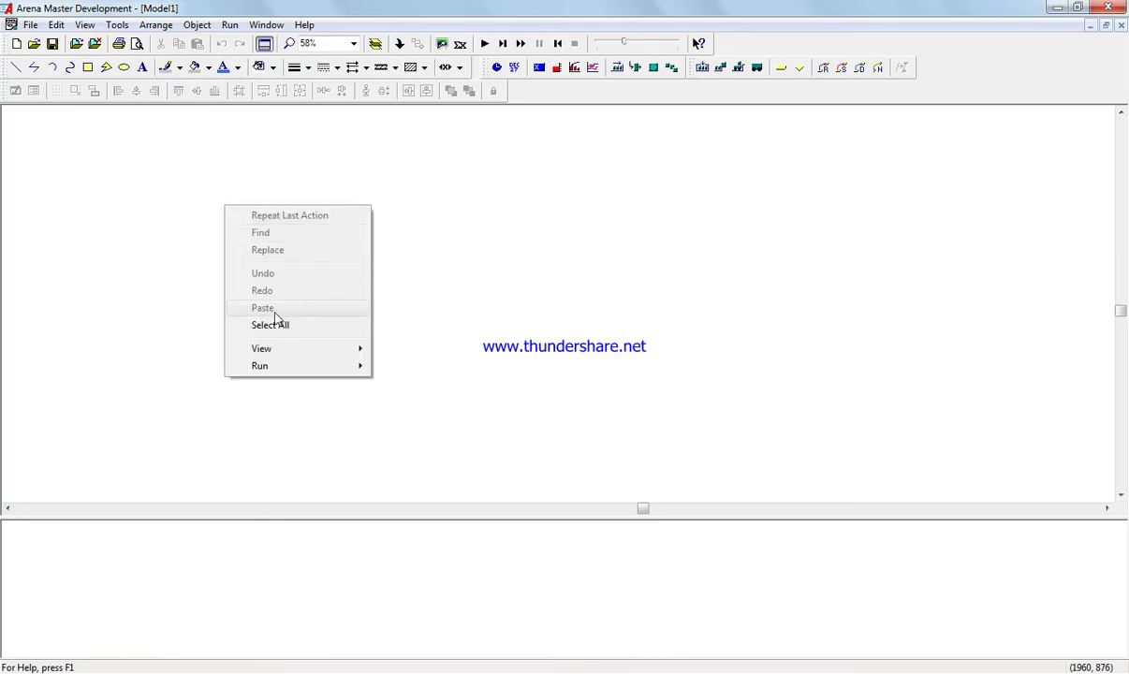
right_click(512, 221)
click(365, 246)
click(365, 245)
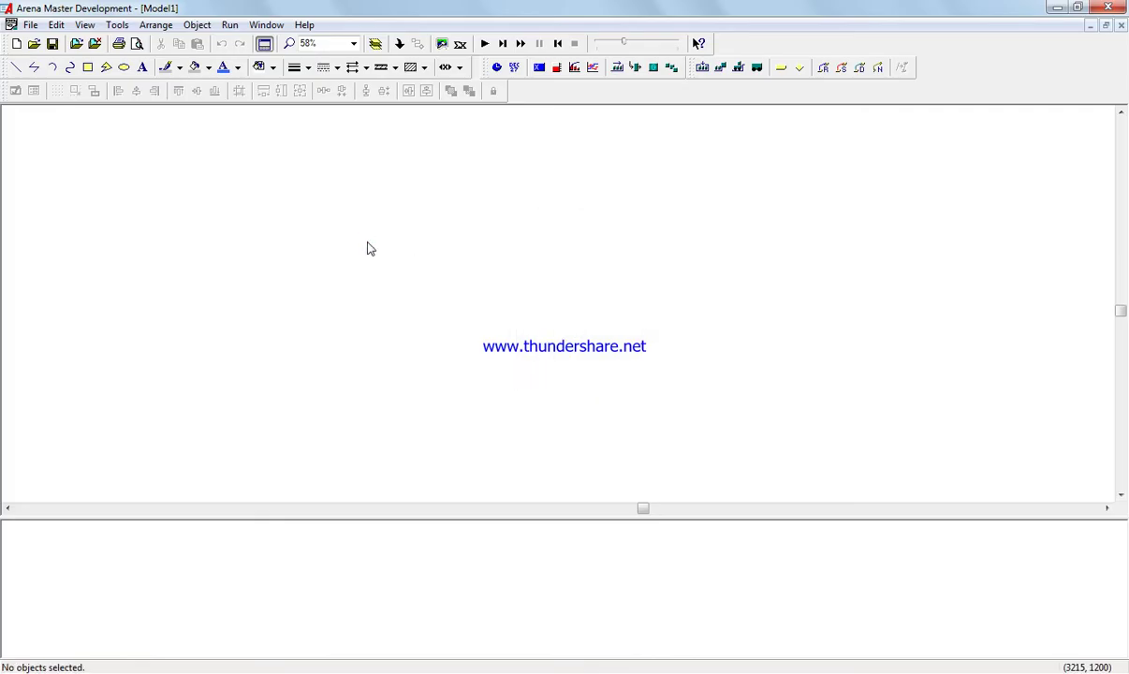
click(223, 238)
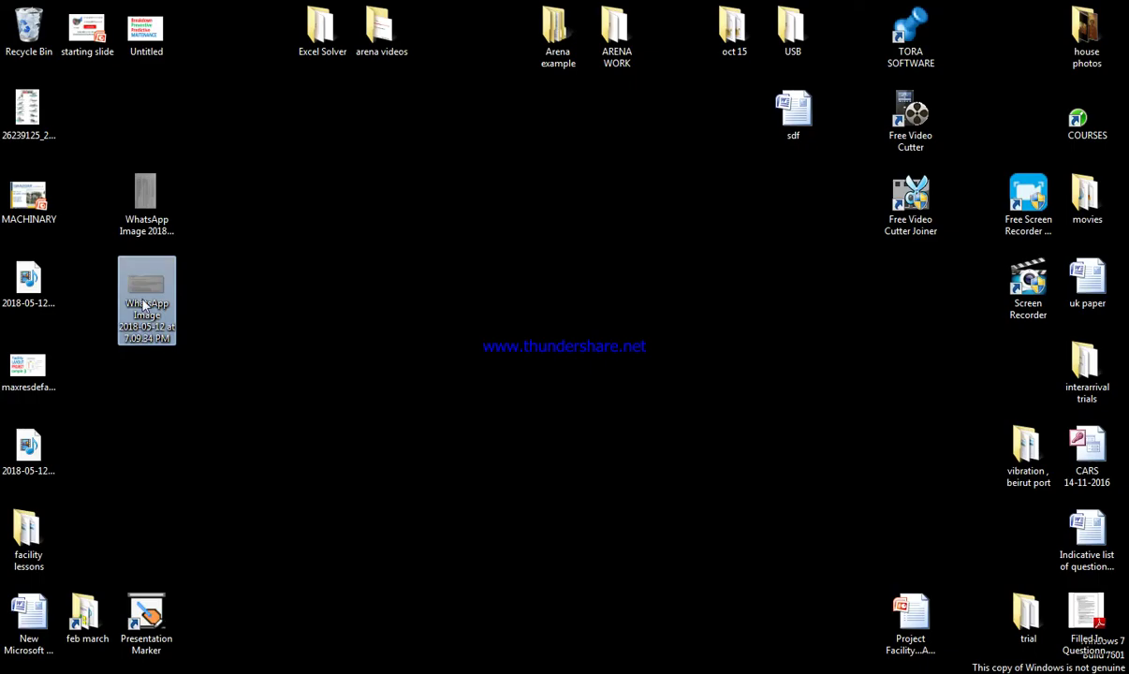
Open the desktop file "WhatsApp Image 2018-05-12 at 7.09.34 PM" in Paint and select the whole picture.
right_click(143, 305)
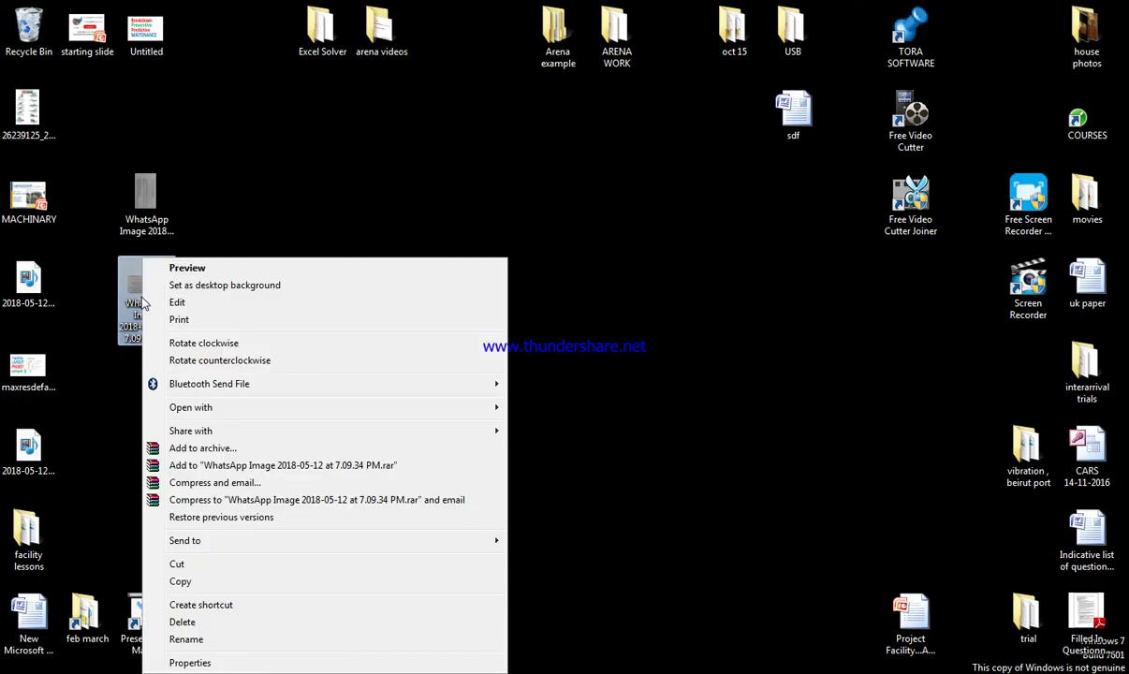
mouse_move(265, 404)
click(576, 440)
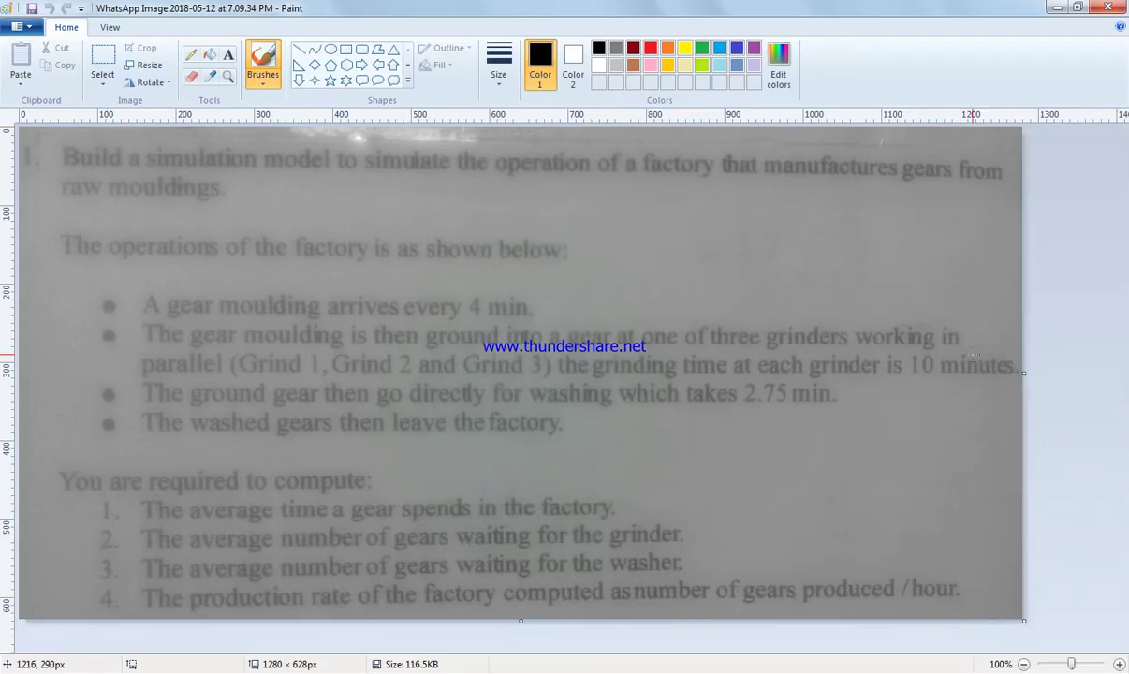
key(ctrl+a)
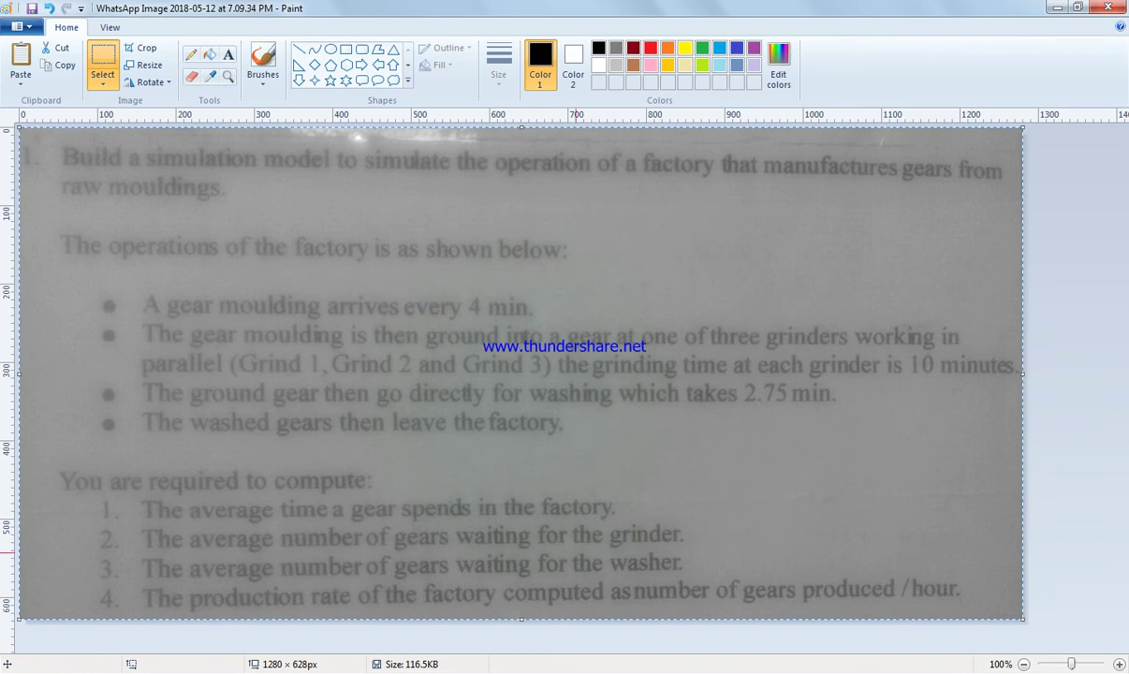
Switch to Arena and paste the problem statement picture into the blank model.
key(alt+Tab)
right_click(307, 280)
click(345, 372)
click(97, 154)
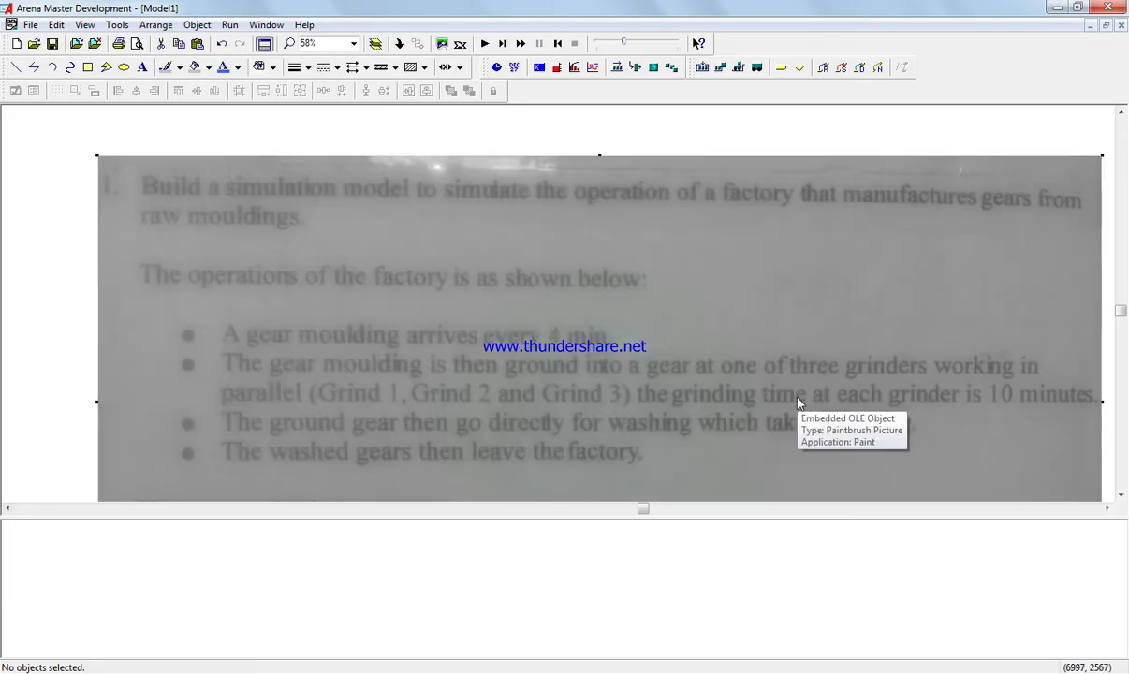
Enlarge the model workspace by shrinking the spreadsheet area and fit the whole problem statement picture in view.
key(minus)
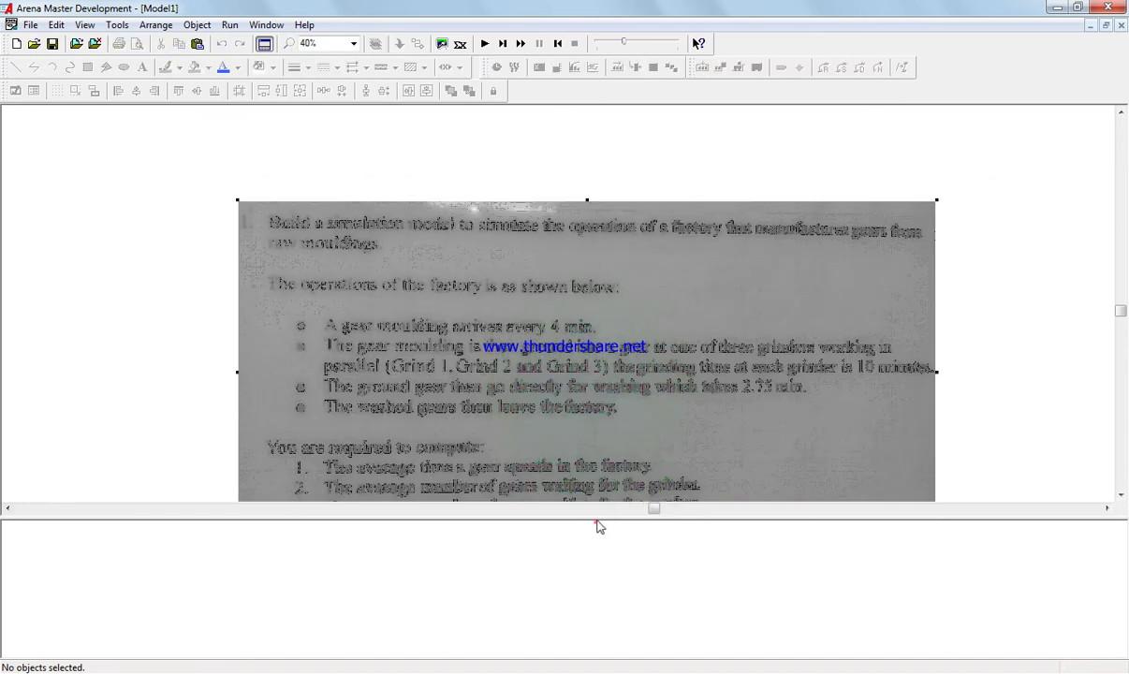
drag(599, 526, 623, 654)
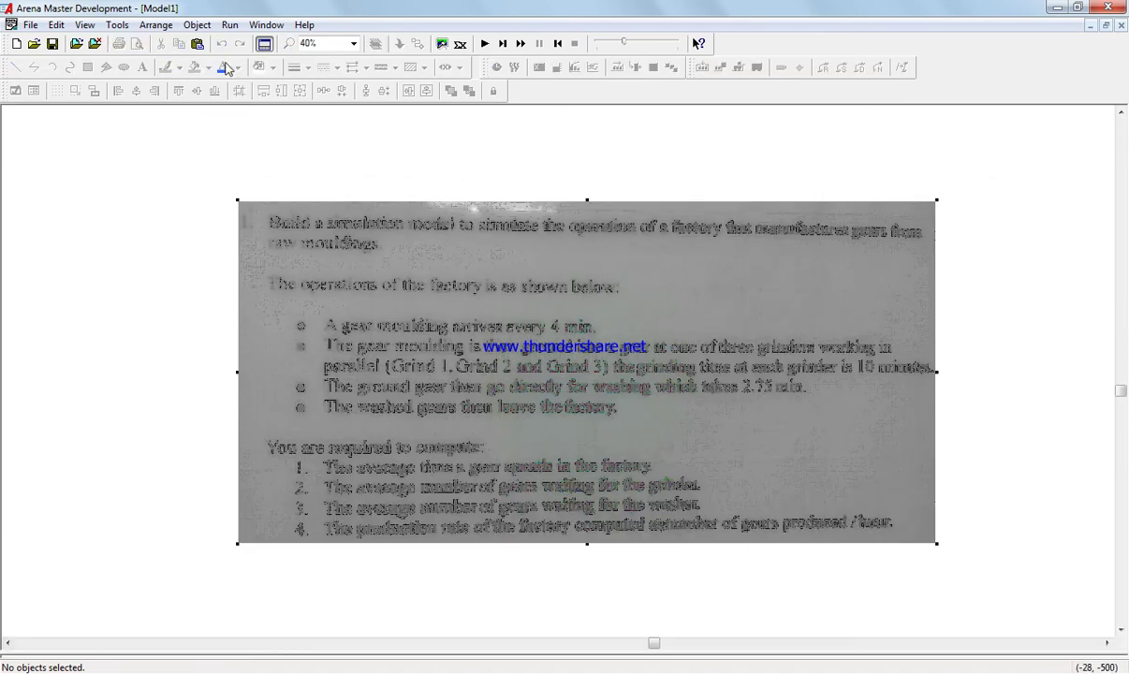
click(289, 120)
click(288, 43)
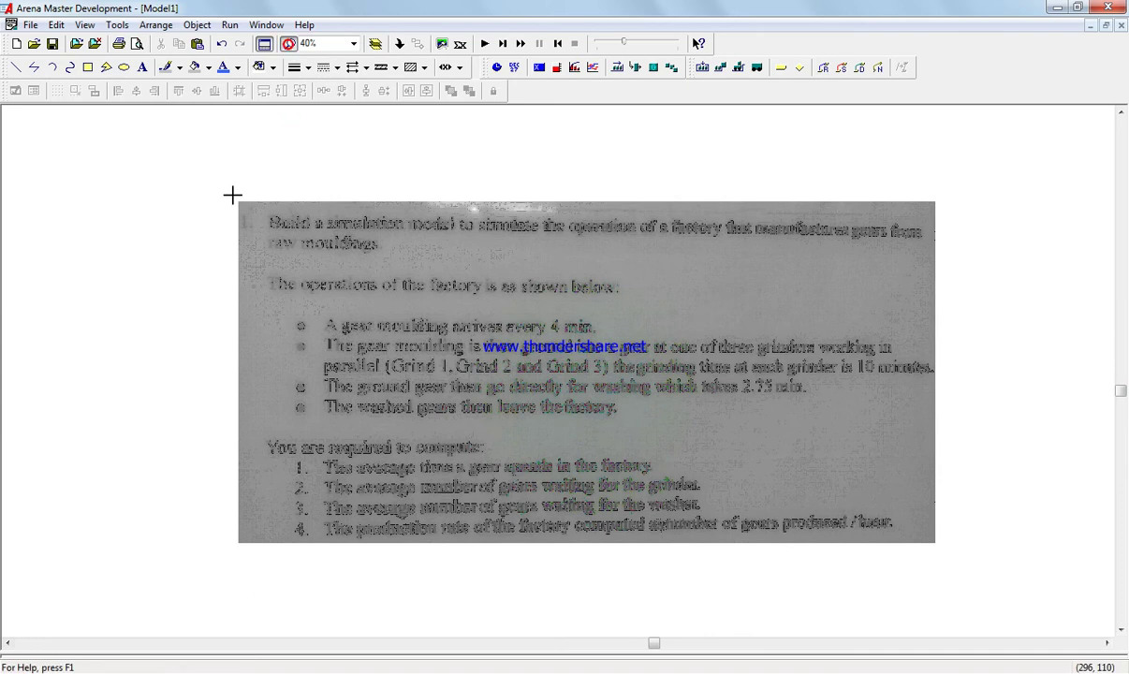
drag(232, 194, 944, 549)
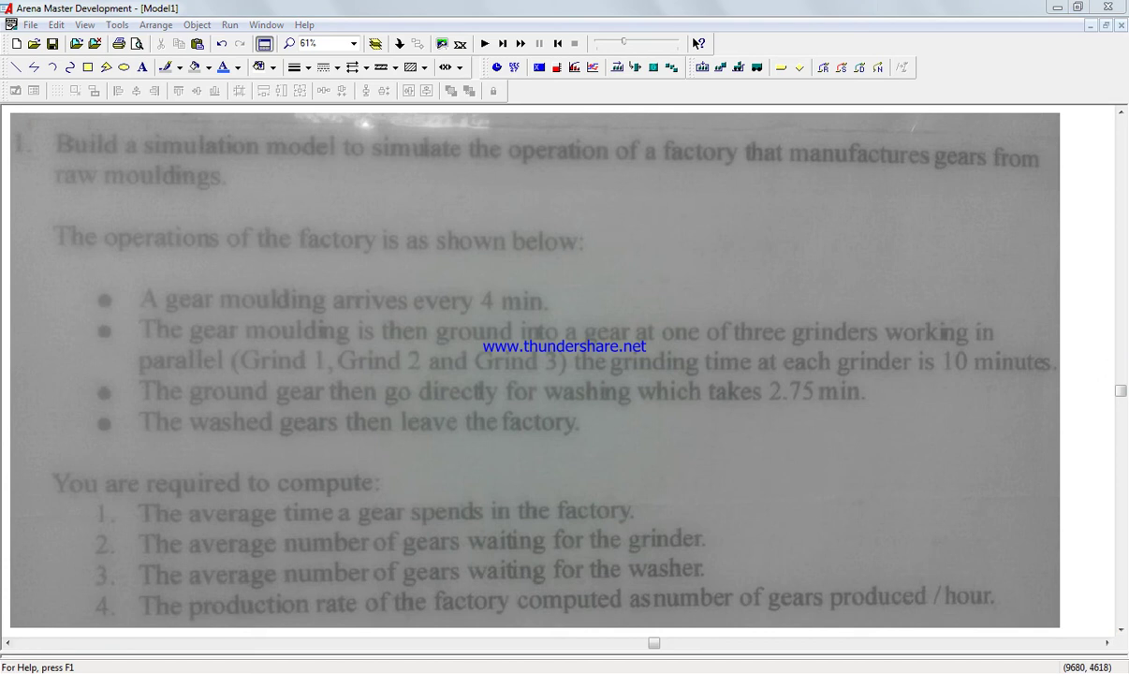
click(1029, 672)
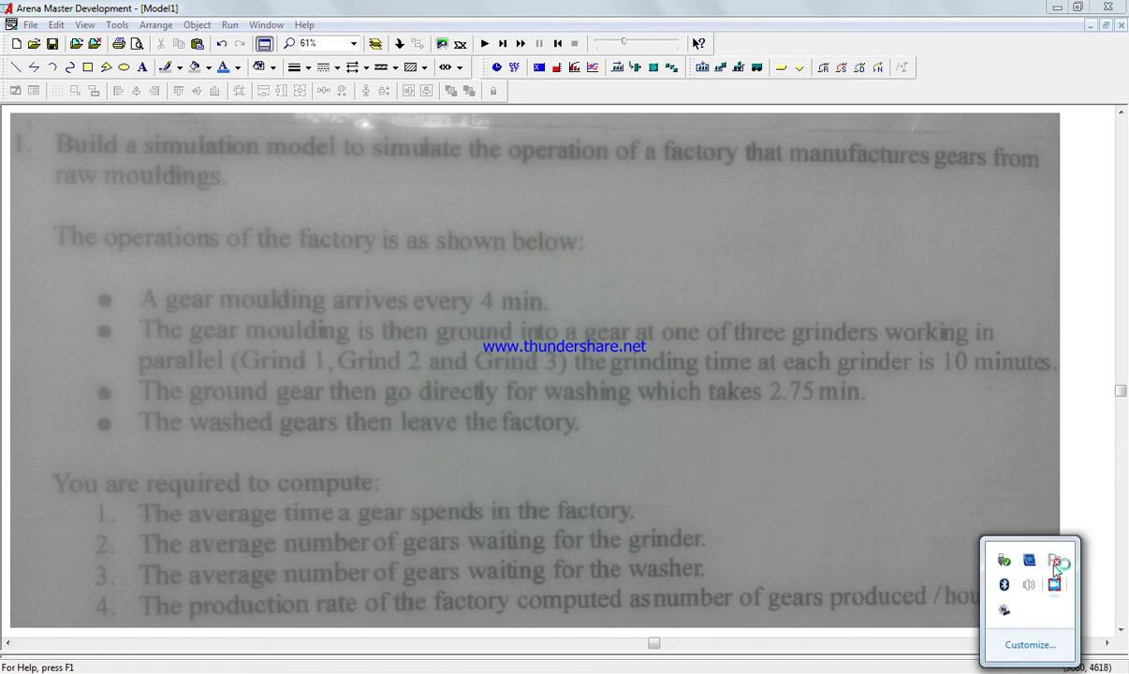
click(1080, 460)
click(1030, 673)
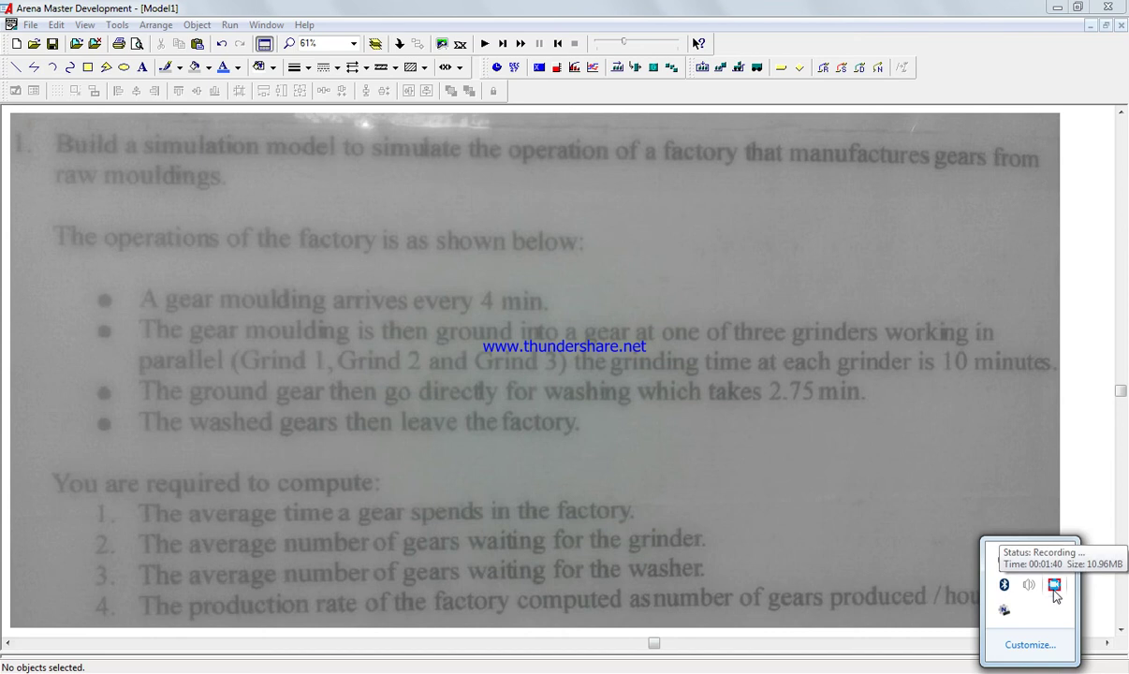
click(1075, 489)
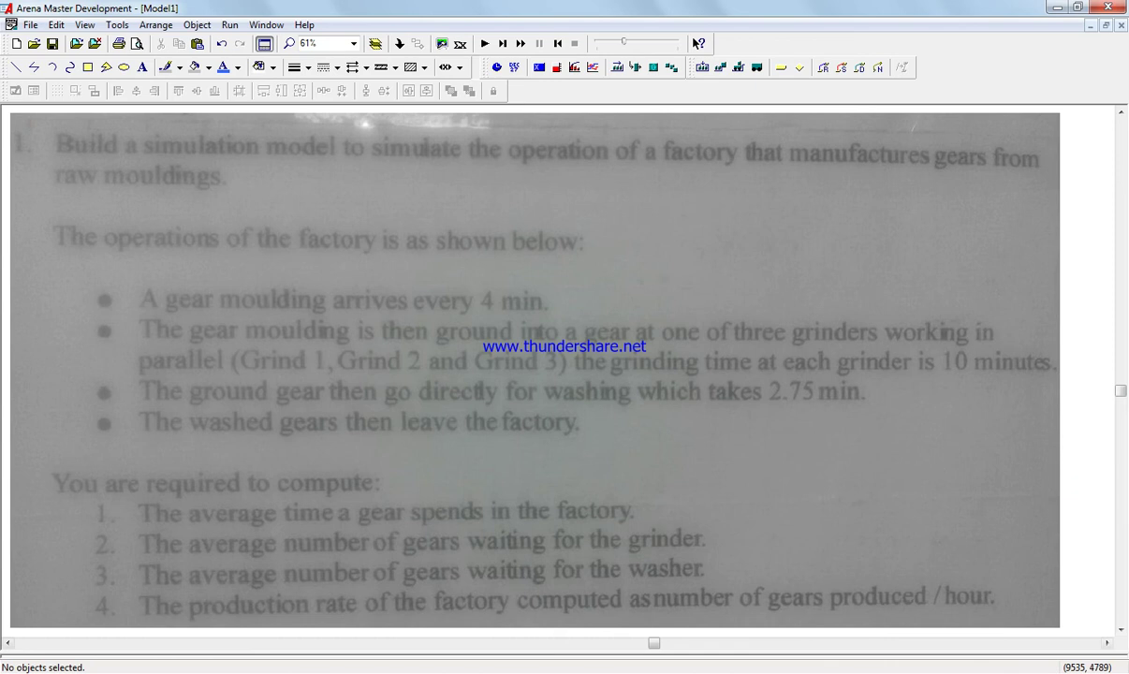
click(1030, 672)
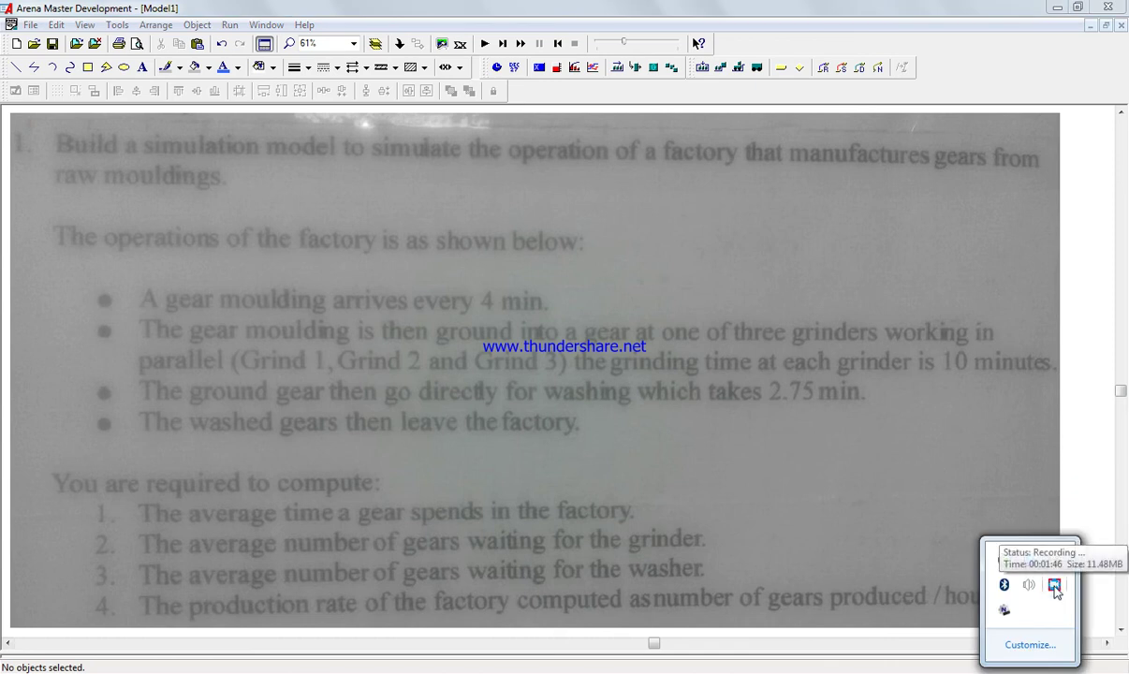
click(1086, 477)
click(1037, 667)
click(1085, 492)
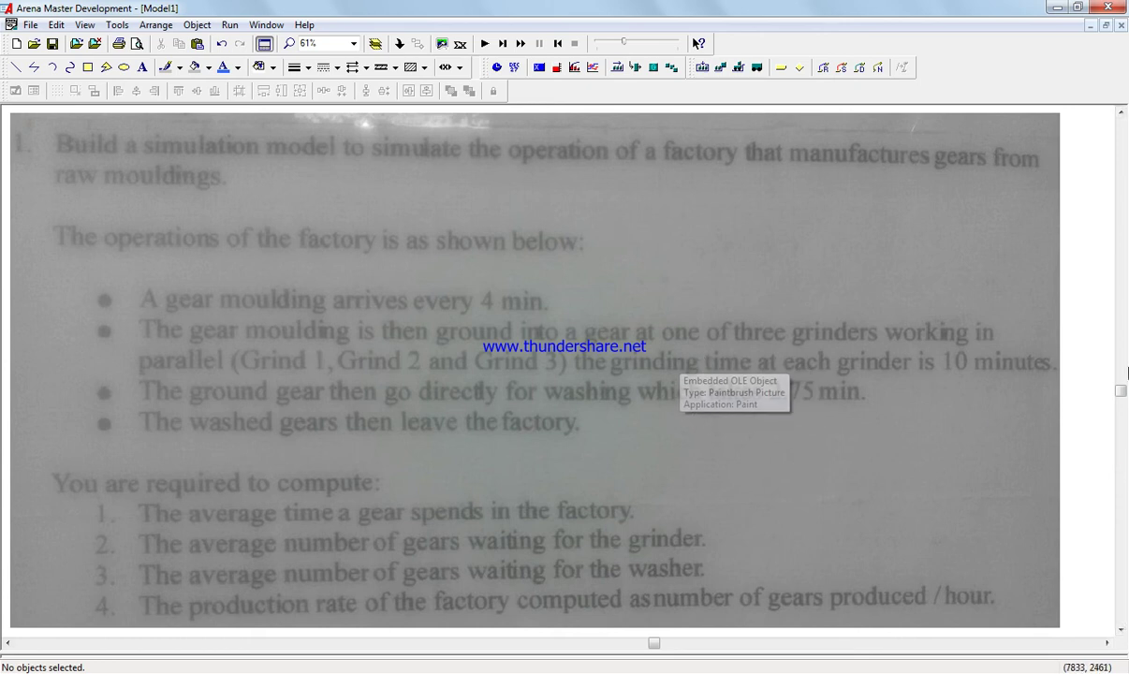
Display the Project Bar next to the empty workspace below the problem statement picture.
scroll(1067, 434, down, 8)
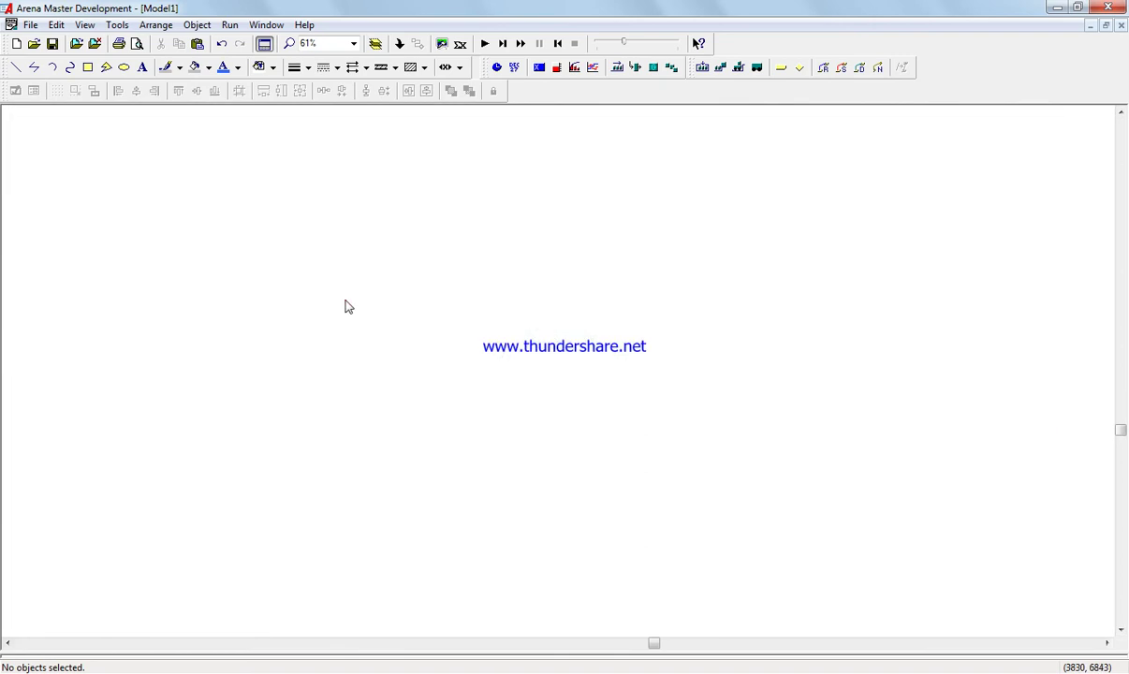
click(349, 299)
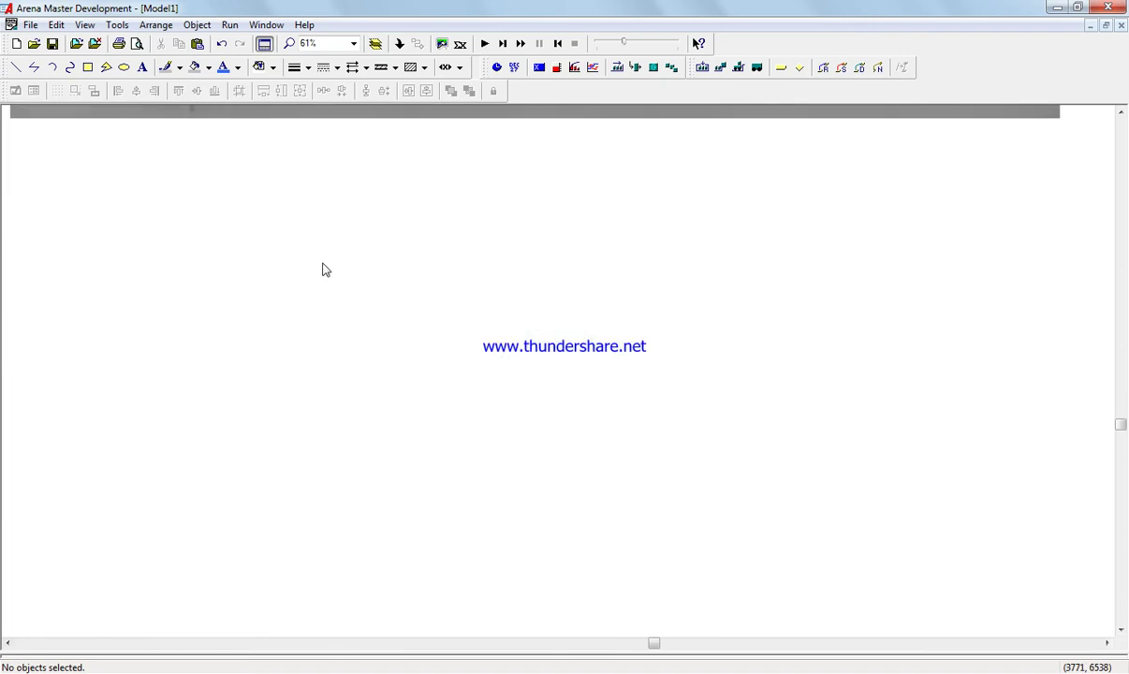
click(85, 26)
click(105, 395)
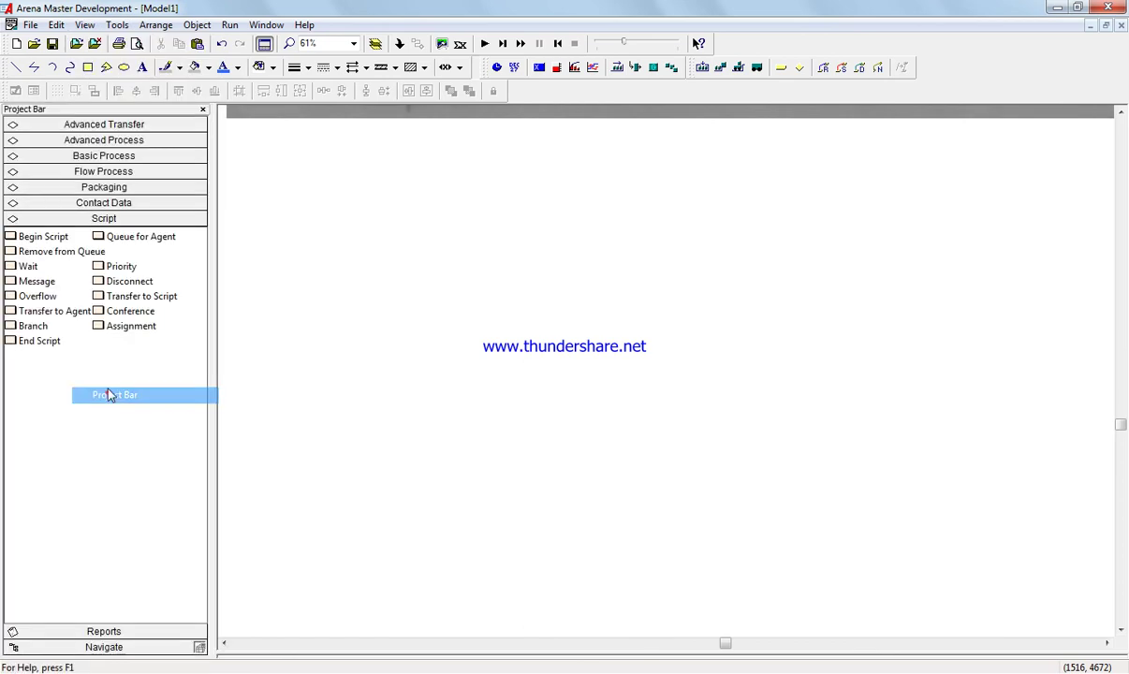
Place a Basic Process Create module in the empty area below the problem statement picture.
click(99, 156)
drag(37, 178, 347, 247)
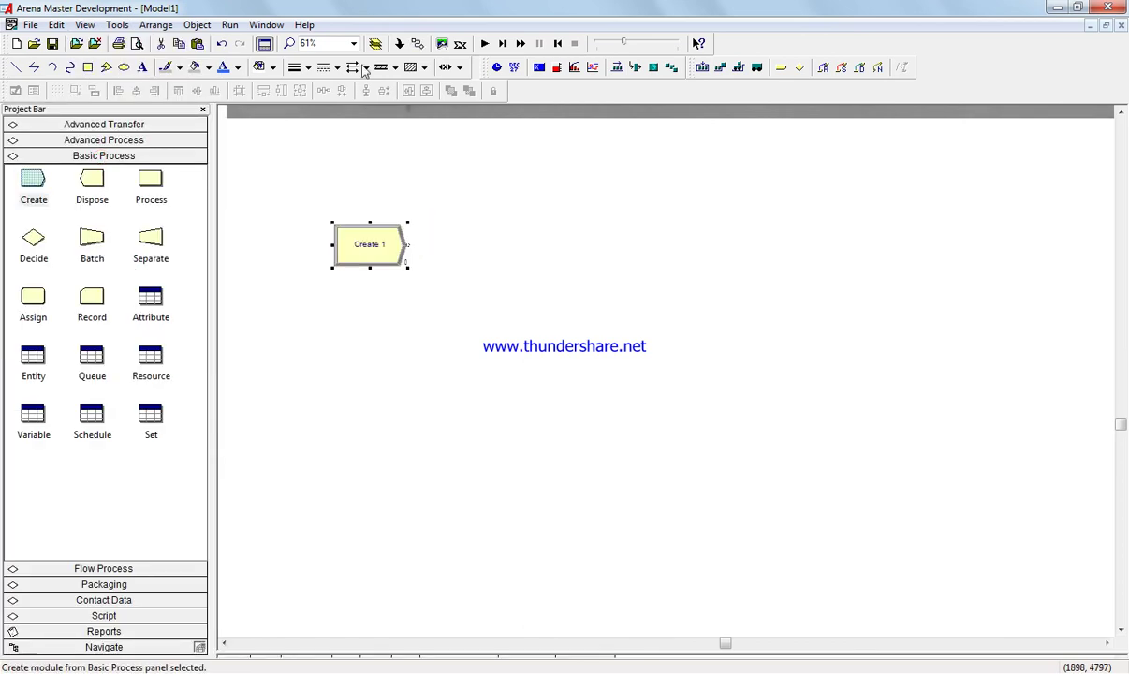
click(289, 43)
drag(282, 194, 914, 538)
Name the Create module "gear raw materials system IN" and set its entity type to "gears".
double_click(353, 293)
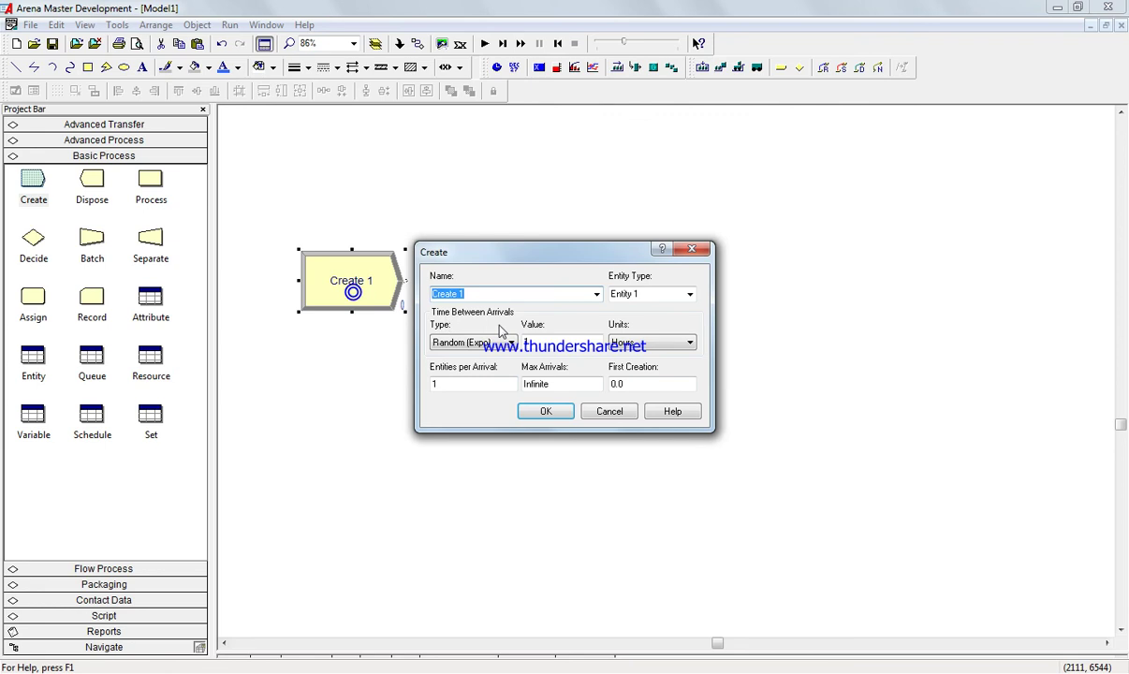
text(ge)
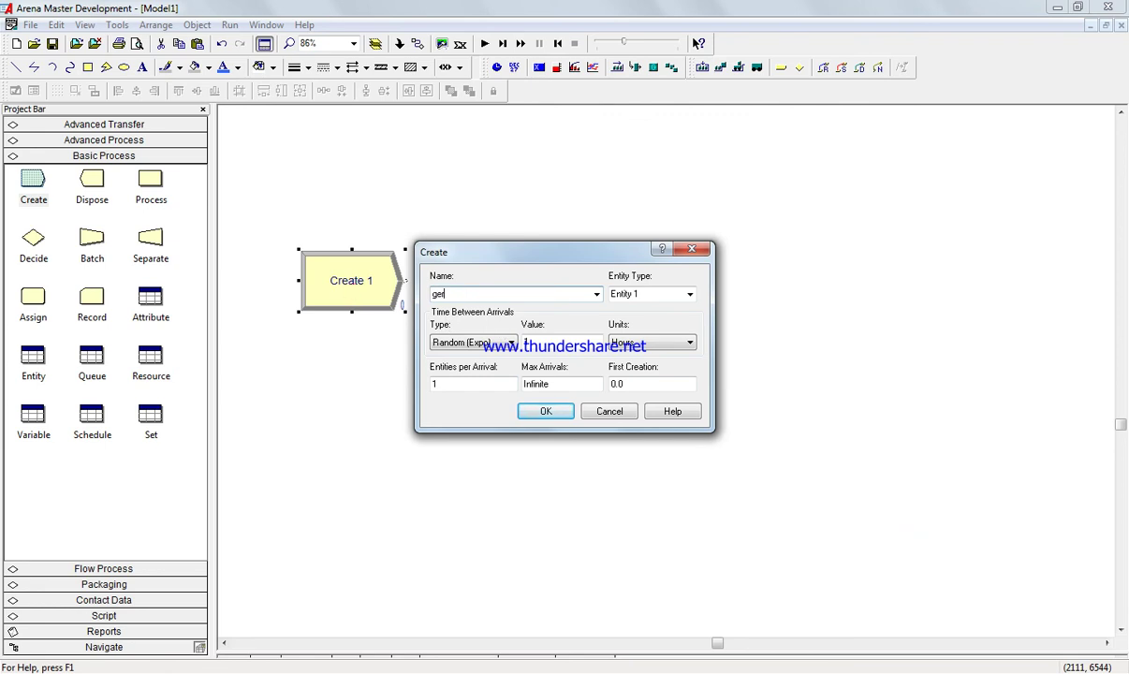
text(ar raw materials in)
key(BackSpace)
key(BackSpace)
text(system IN)
click(648, 294)
text(gears)
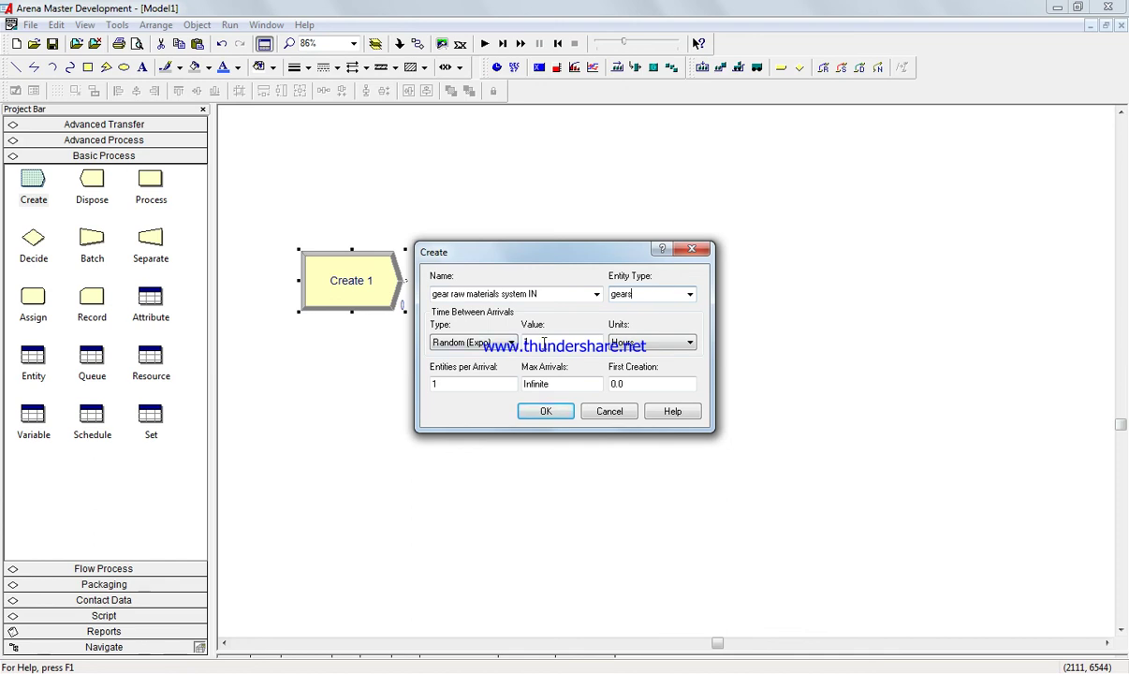
Set the Create module's time between arrivals units to Minutes and confirm its settings.
click(645, 342)
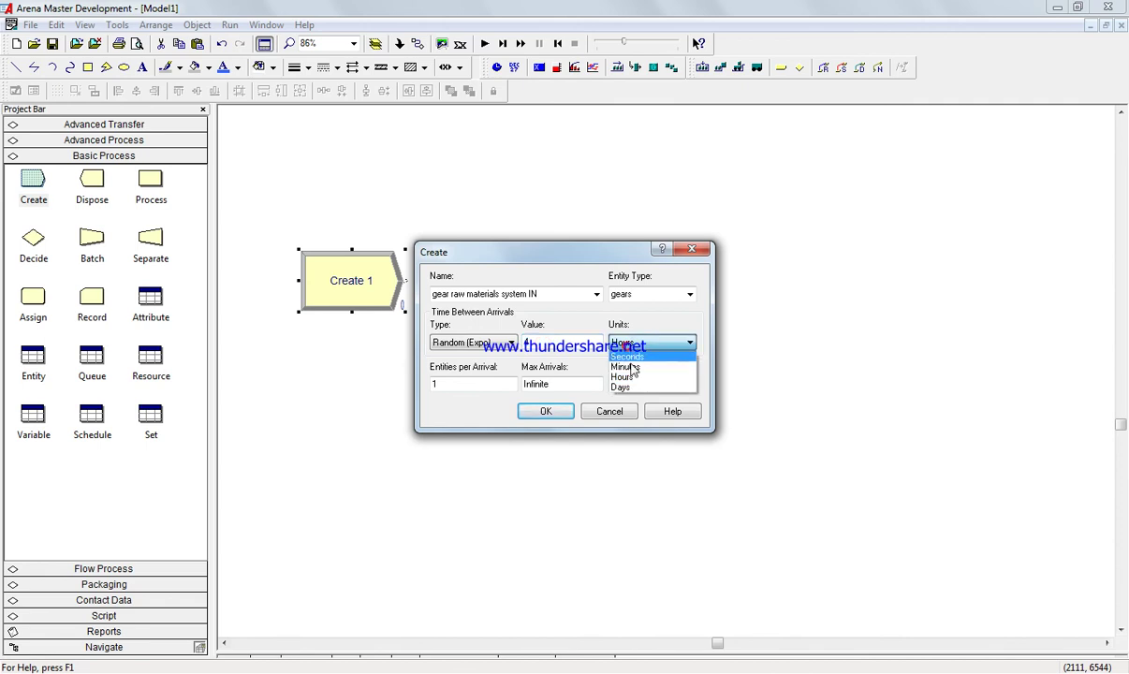
click(634, 368)
click(546, 411)
click(445, 408)
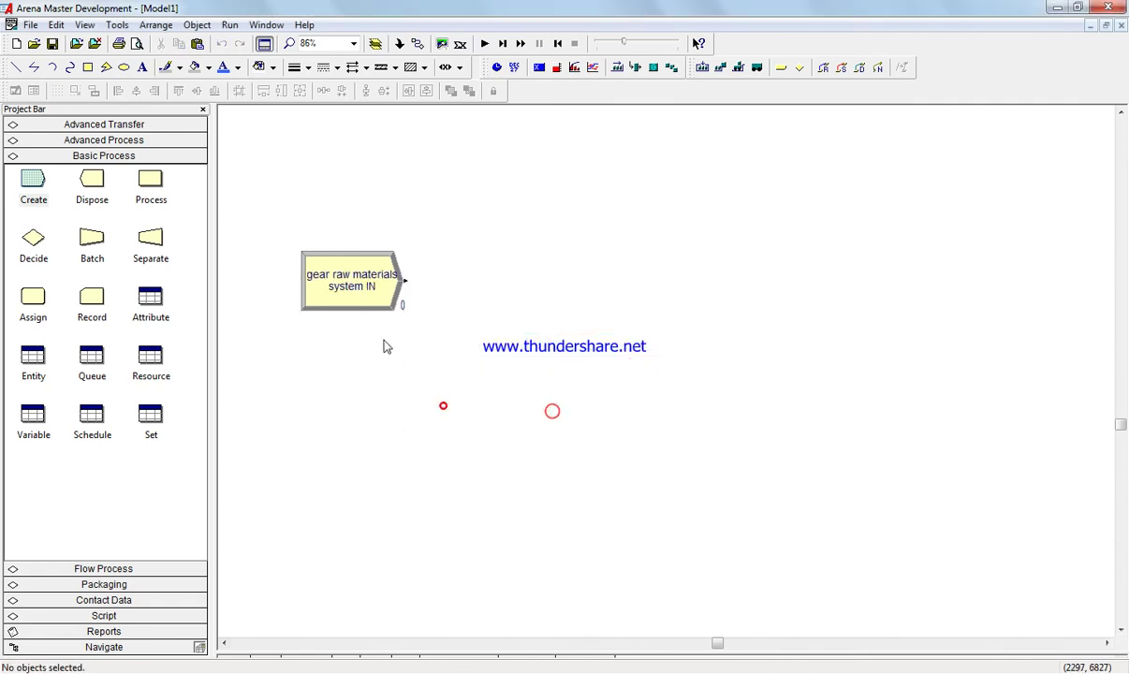
click(410, 421)
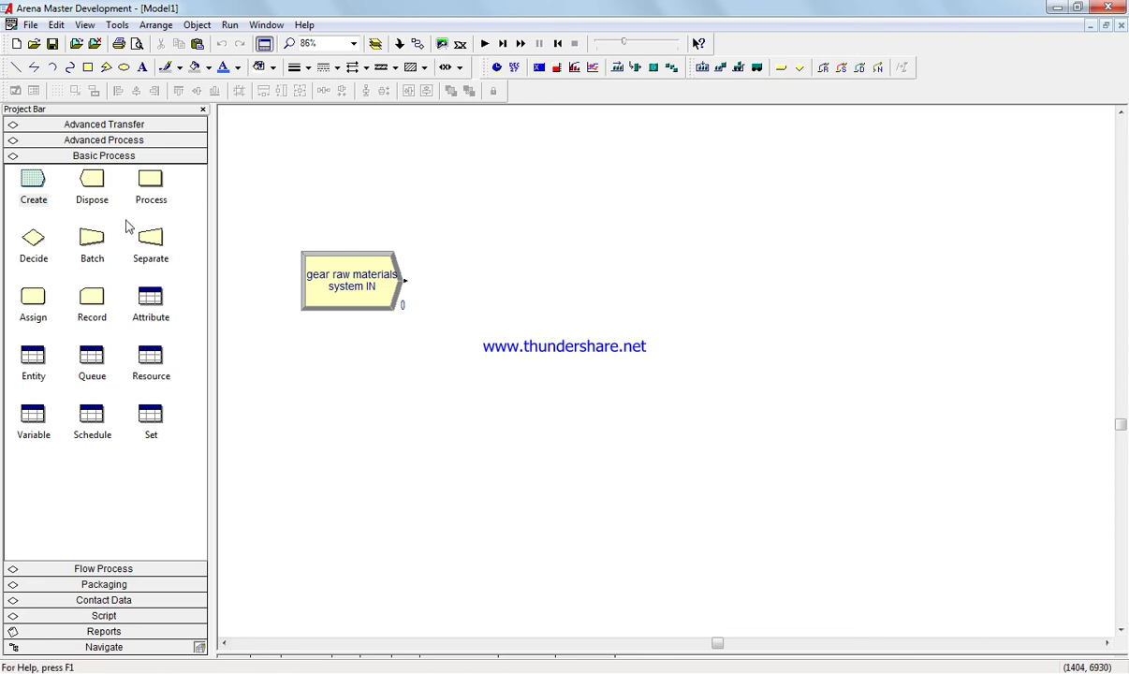
Place a Process module level with the Create module, after it in the flow, and open its settings.
click(151, 183)
drag(150, 184, 471, 212)
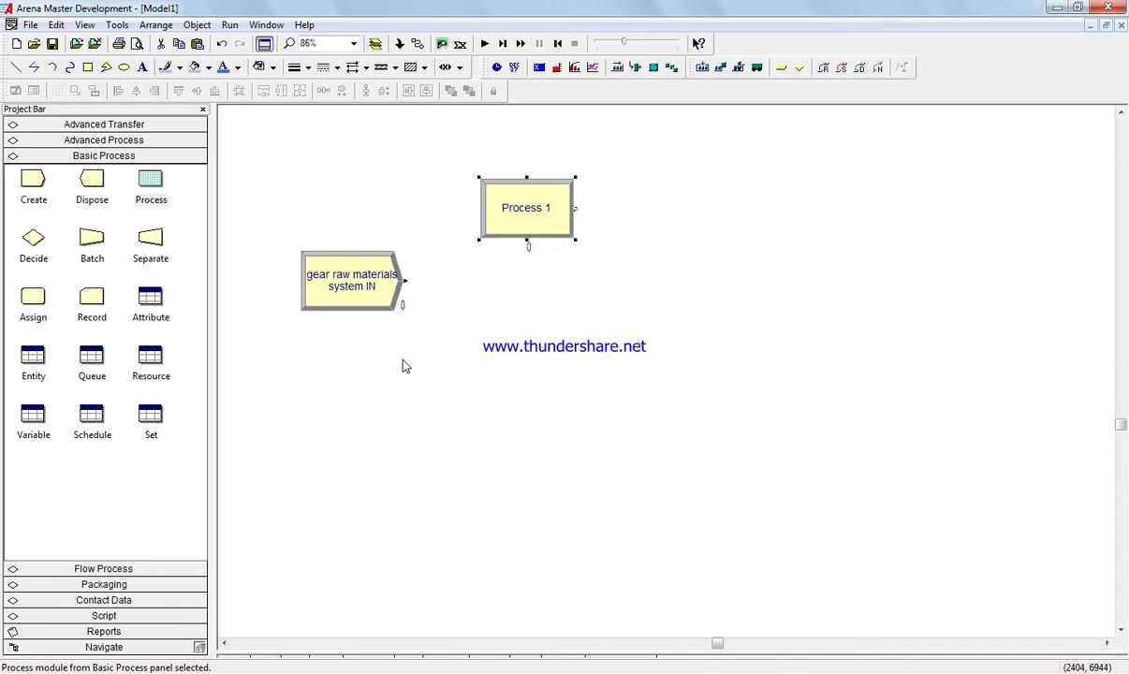
drag(532, 217, 533, 290)
double_click(533, 290)
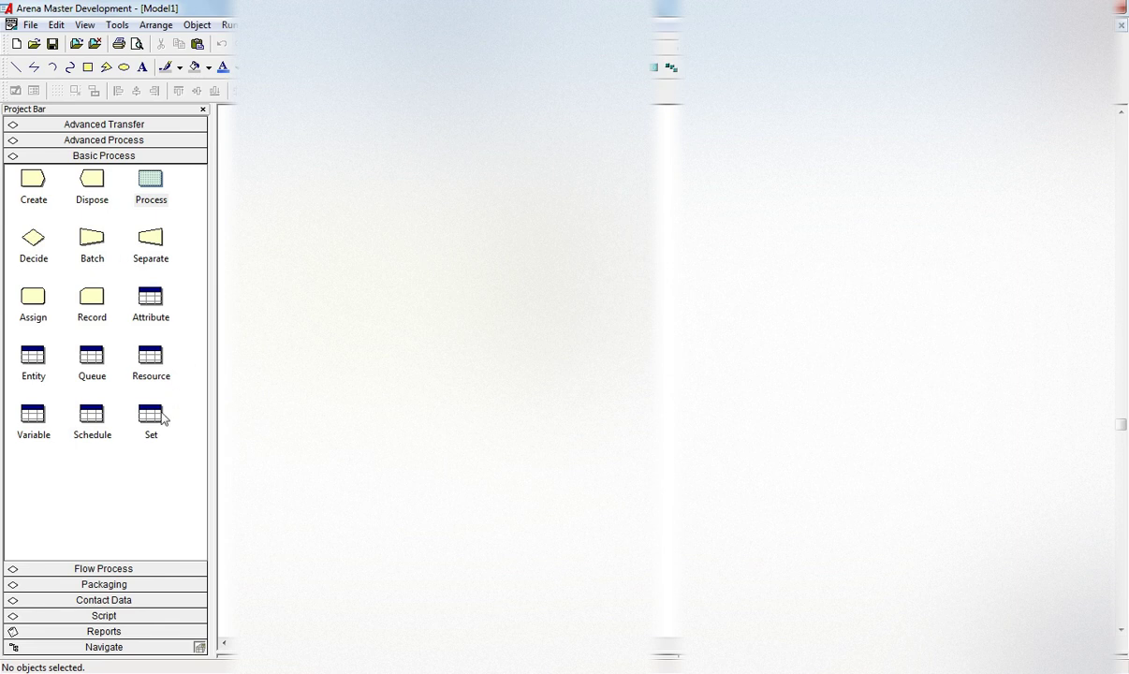
Open the Set data module of the Basic Process modules.
click(149, 415)
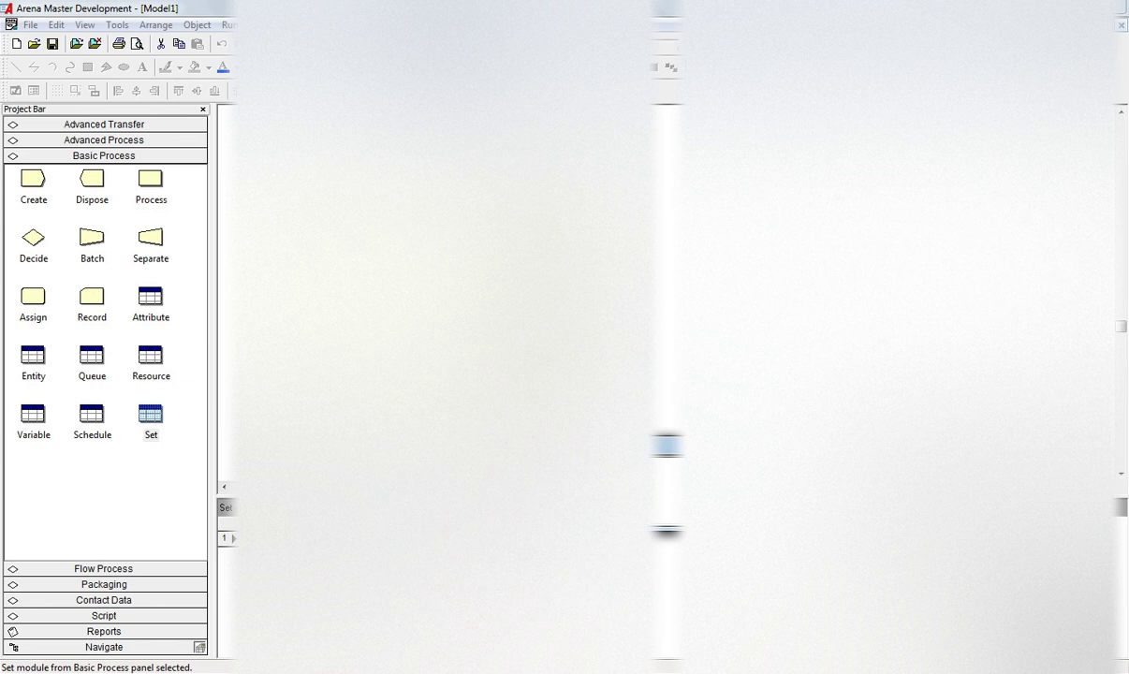
click(656, 371)
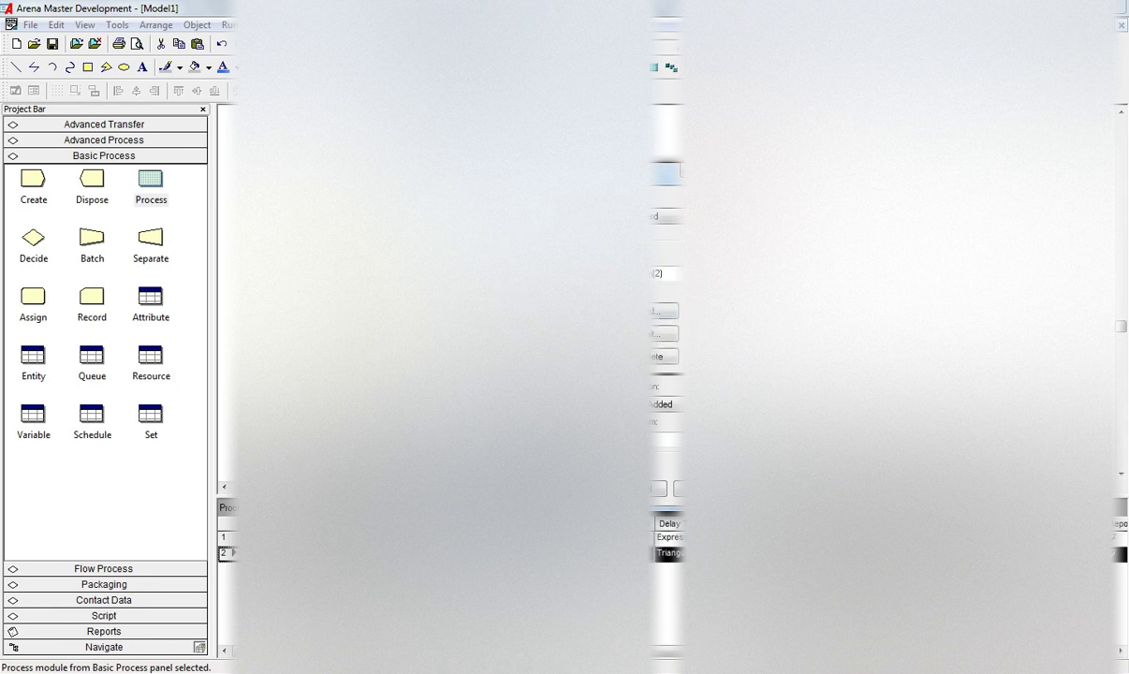
Add a resource entry to the second Process module.
click(663, 312)
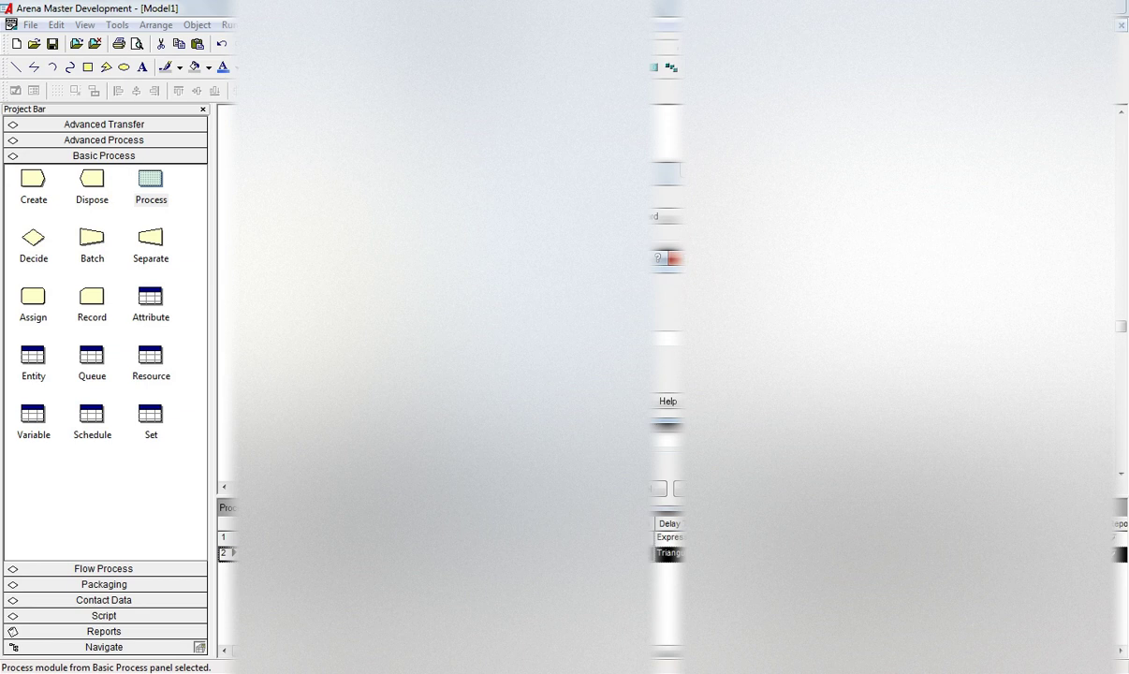
key(Return)
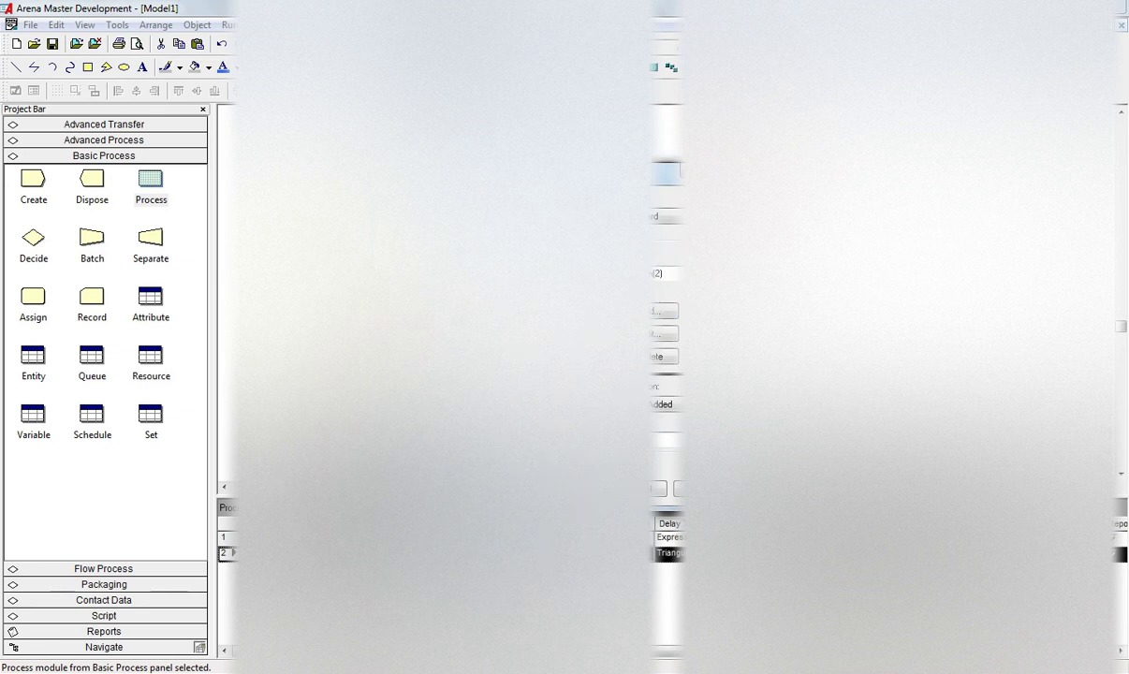
Set the washing Process module's delay type to Expression and confirm its settings.
click(666, 440)
click(667, 454)
key(Return)
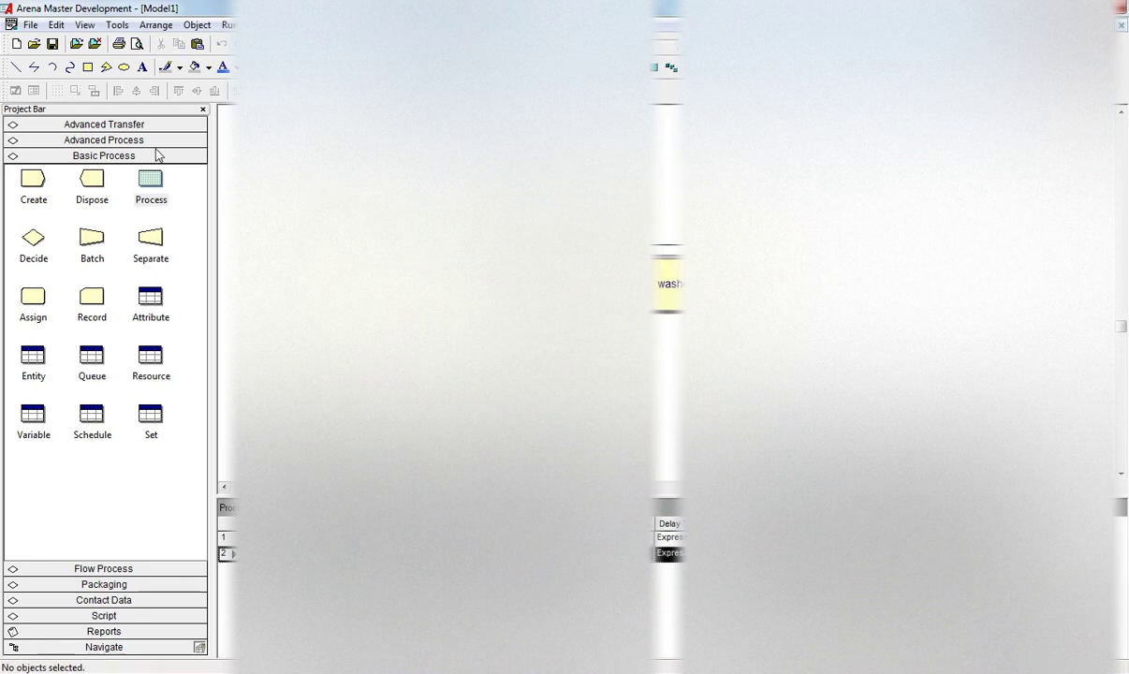
Place a Dispose module after the washing process, level with it, and accept its default settings.
click(100, 181)
drag(100, 182, 842, 284)
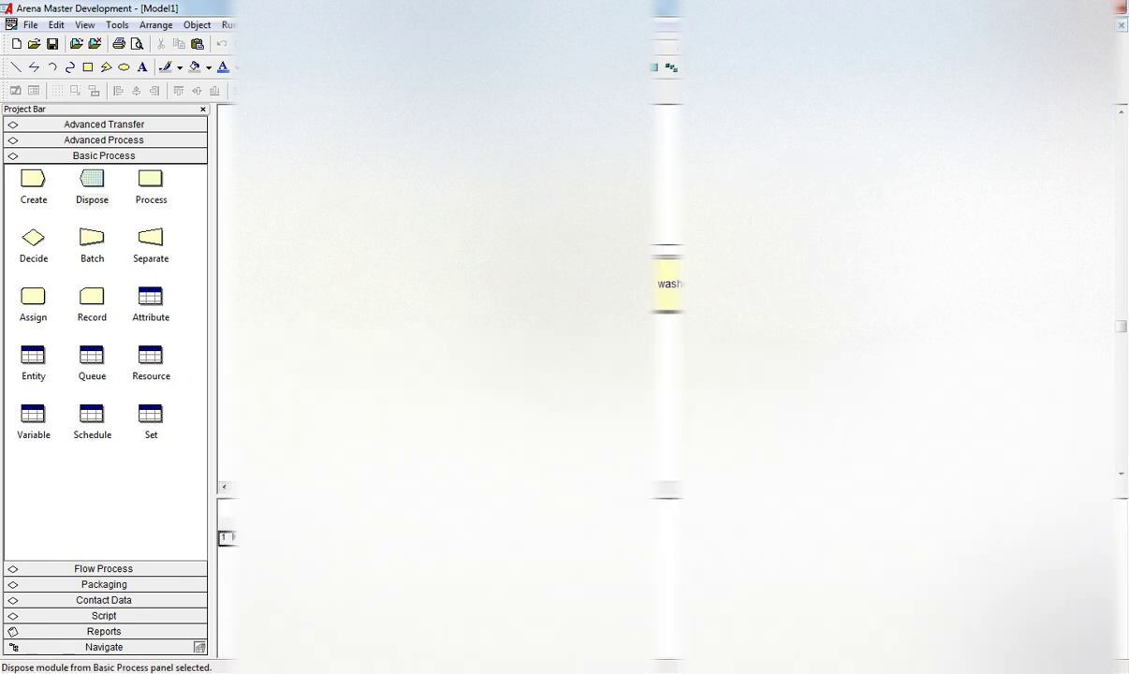
double_click(843, 283)
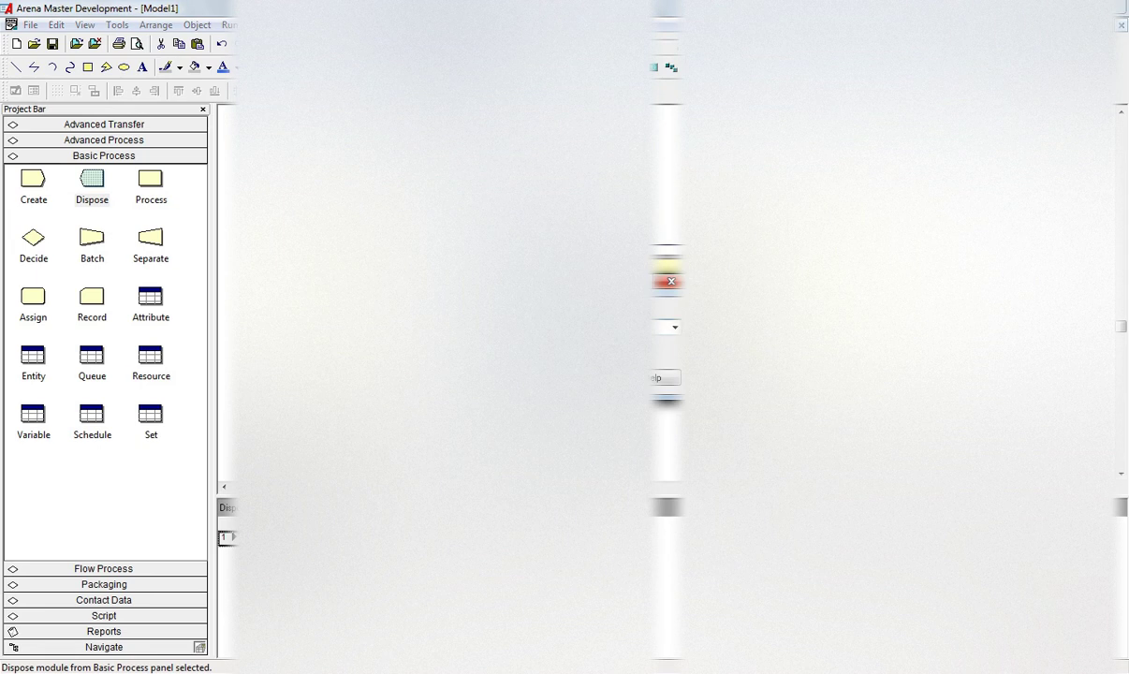
key(Return)
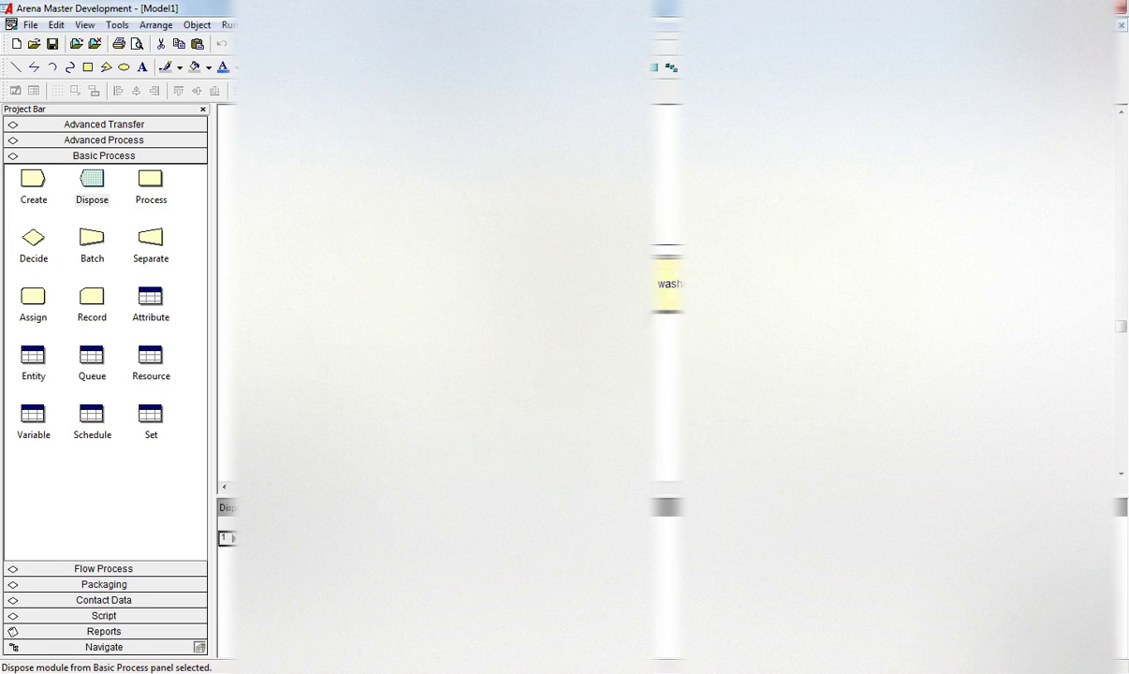
key(Escape)
Insert a Variable display on the model for showing a live value and confirm its settings.
click(607, 284)
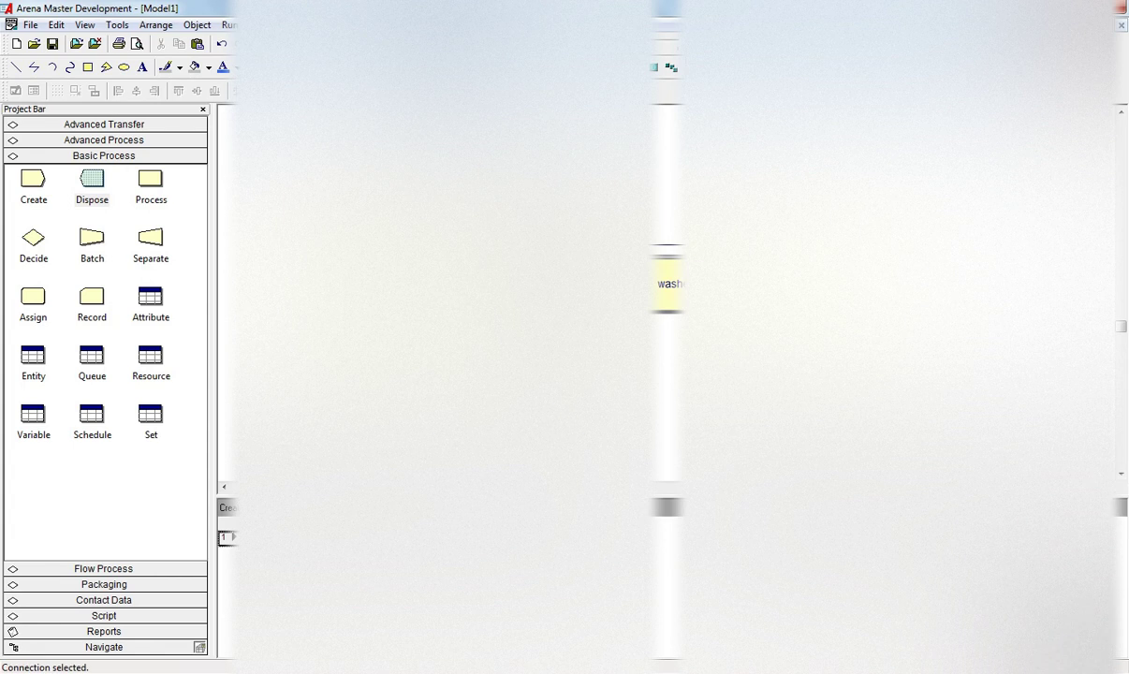
click(52, 44)
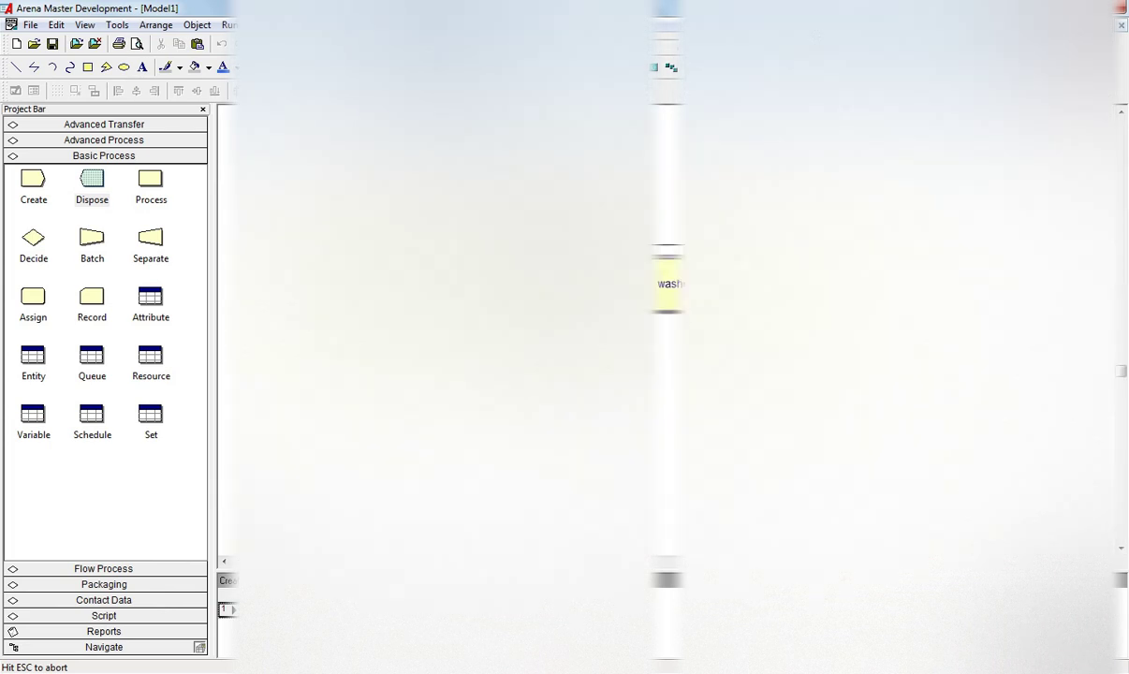
key(Escape)
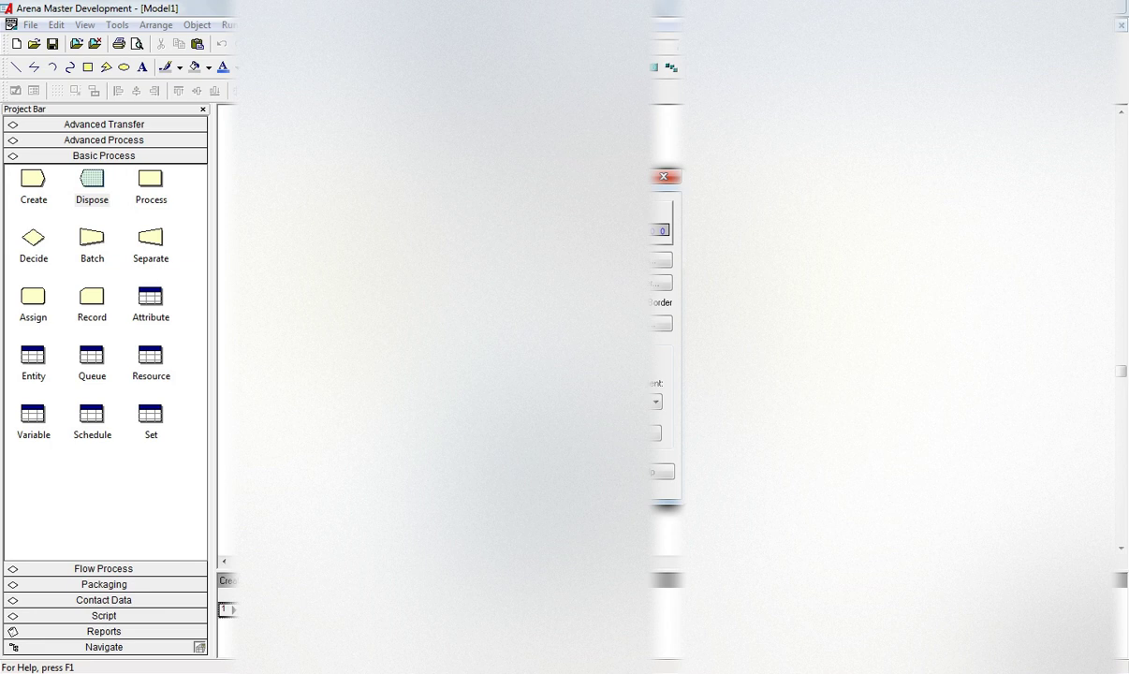
key(Return)
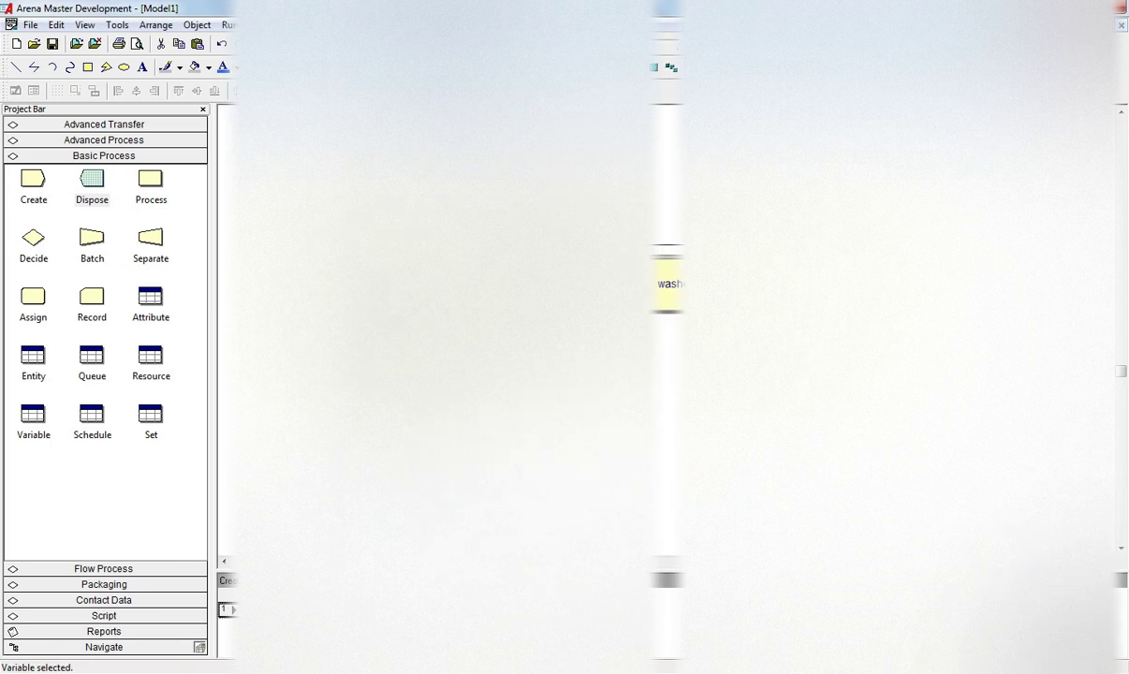
double_click(670, 284)
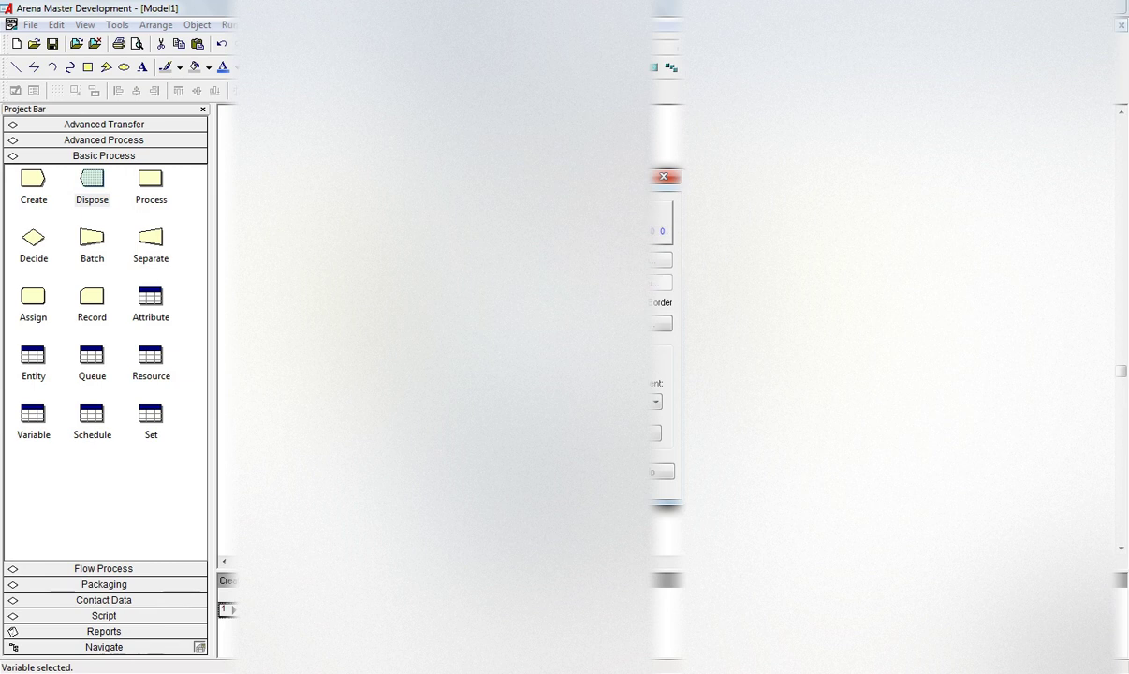
key(Return)
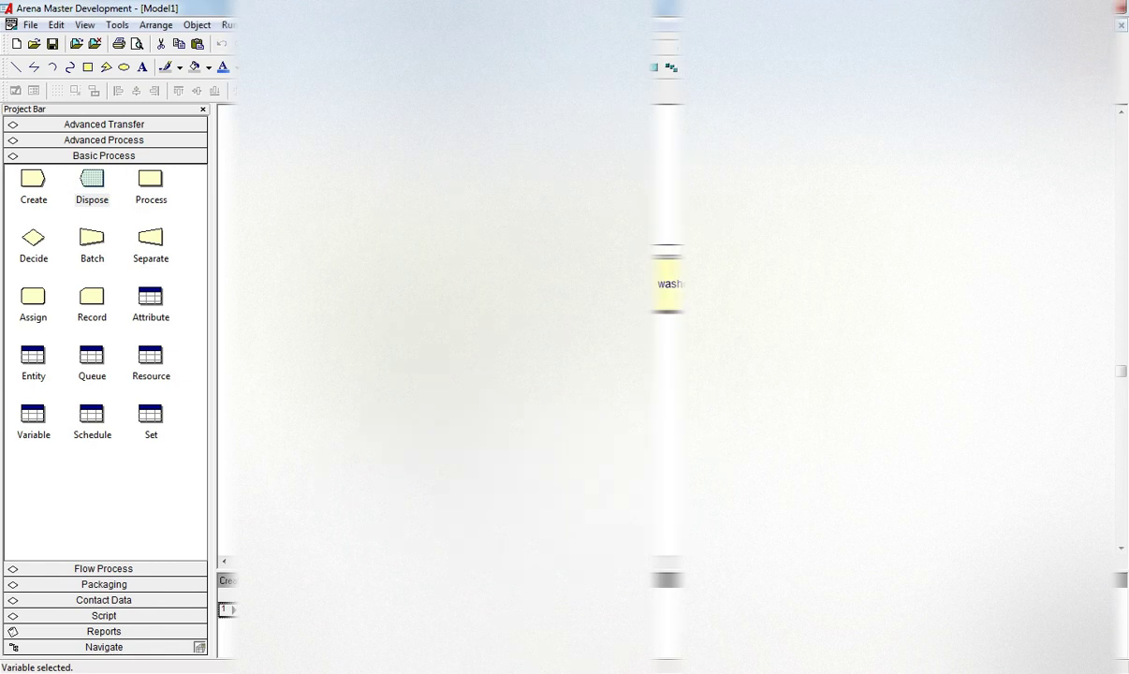
Position the Variable display below the washing process and build its expression from the model's available values.
drag(679, 384, 678, 367)
double_click(678, 367)
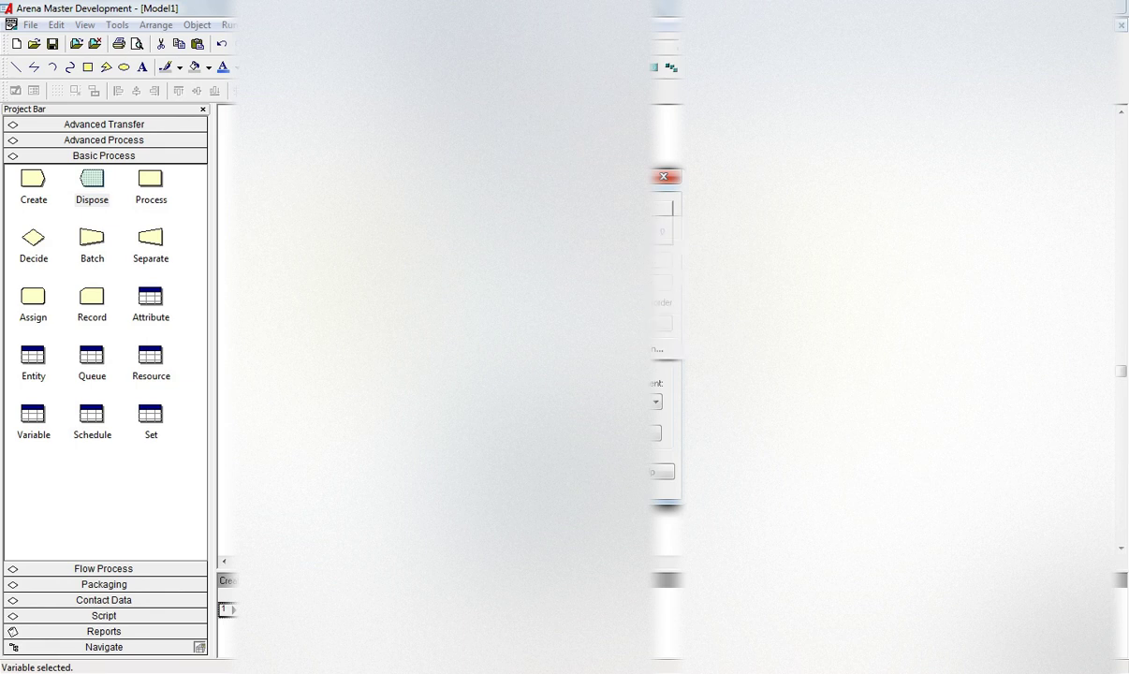
key(Return)
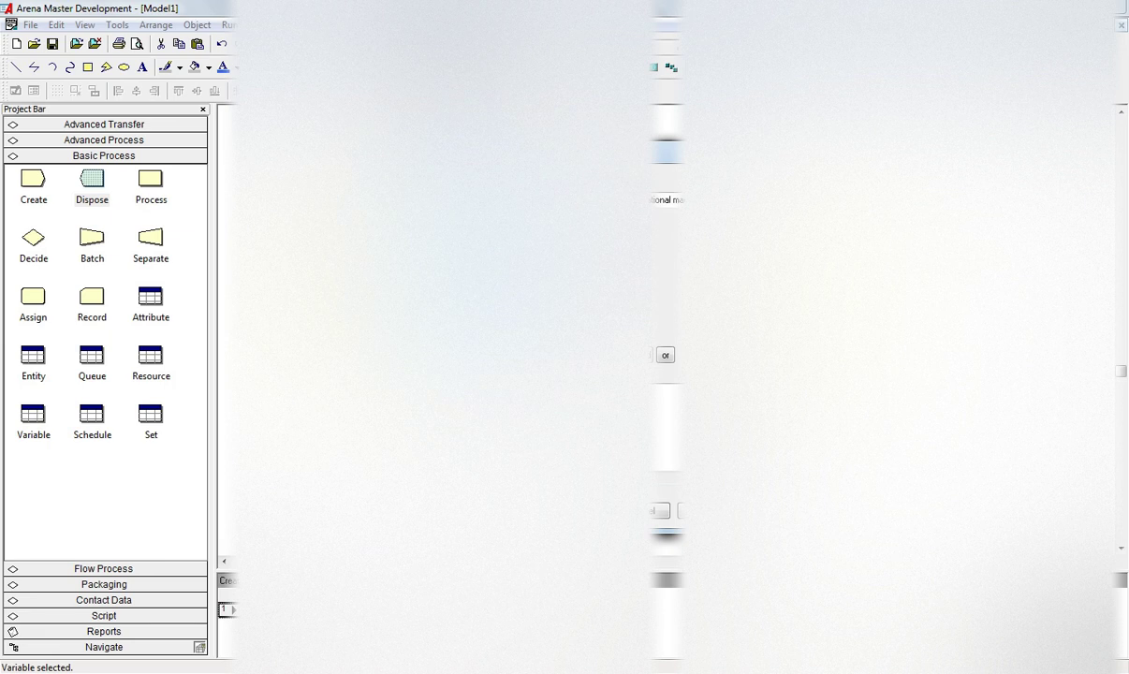
click(676, 199)
click(676, 215)
key(Return)
key(Return)
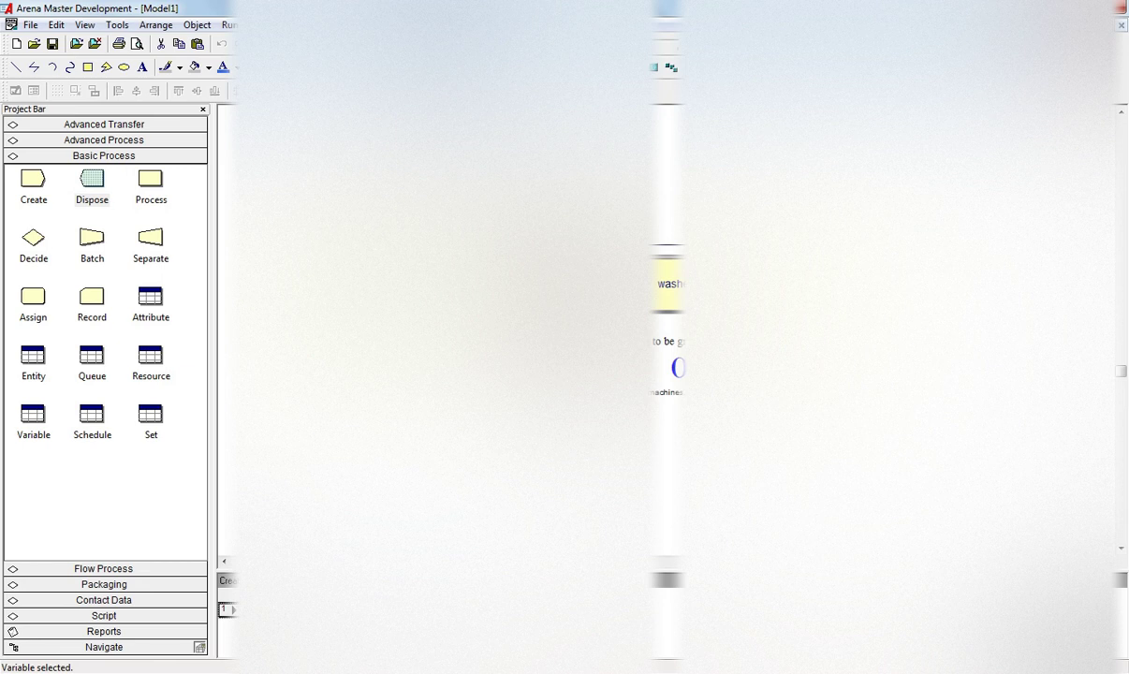
Duplicate the Variable display and place the copy directly below the original.
click(667, 360)
right_click(608, 343)
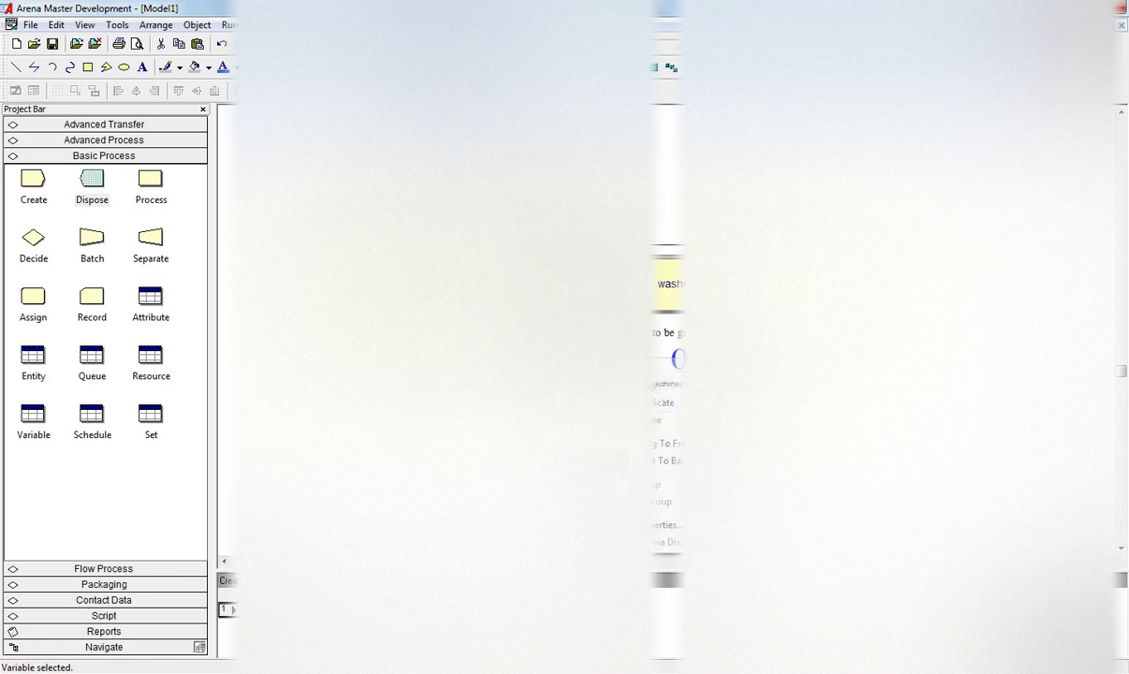
click(659, 404)
drag(660, 367, 660, 417)
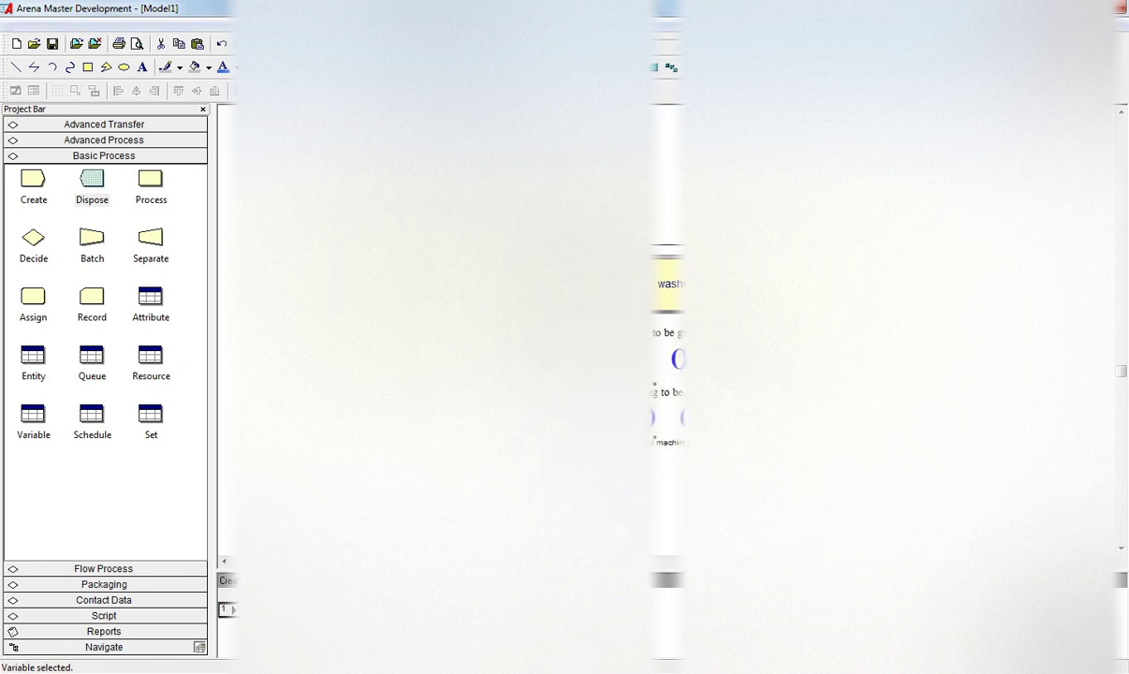
Choose a new expression for the copied Variable display in the expression builder and confirm it.
double_click(660, 417)
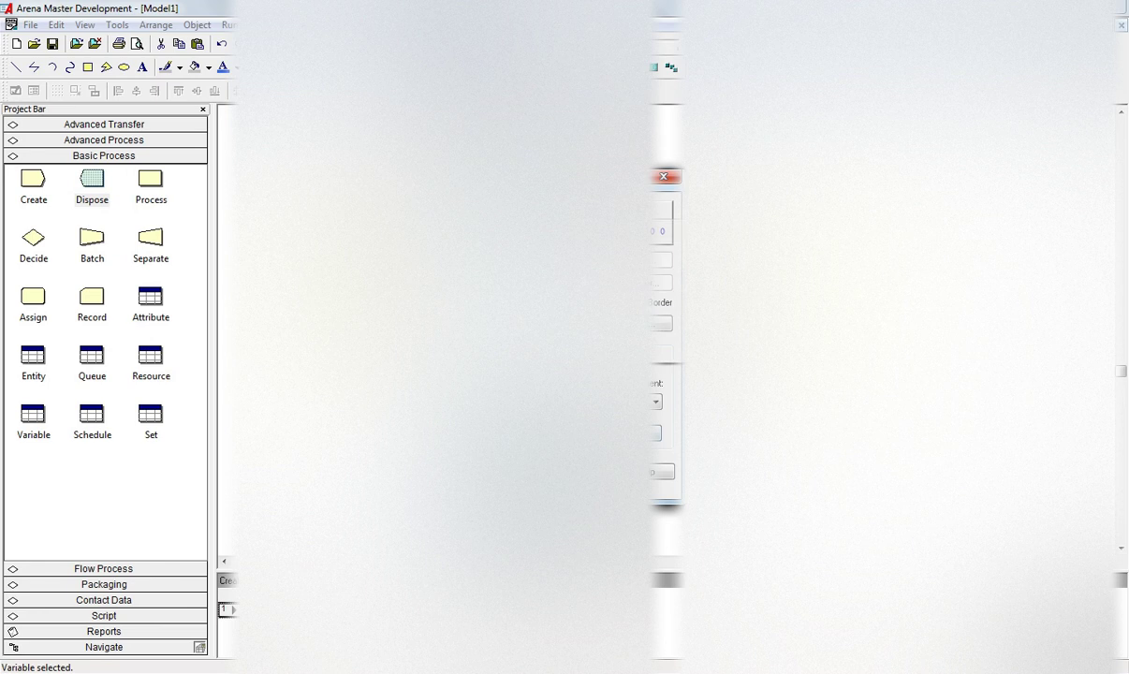
key(Return)
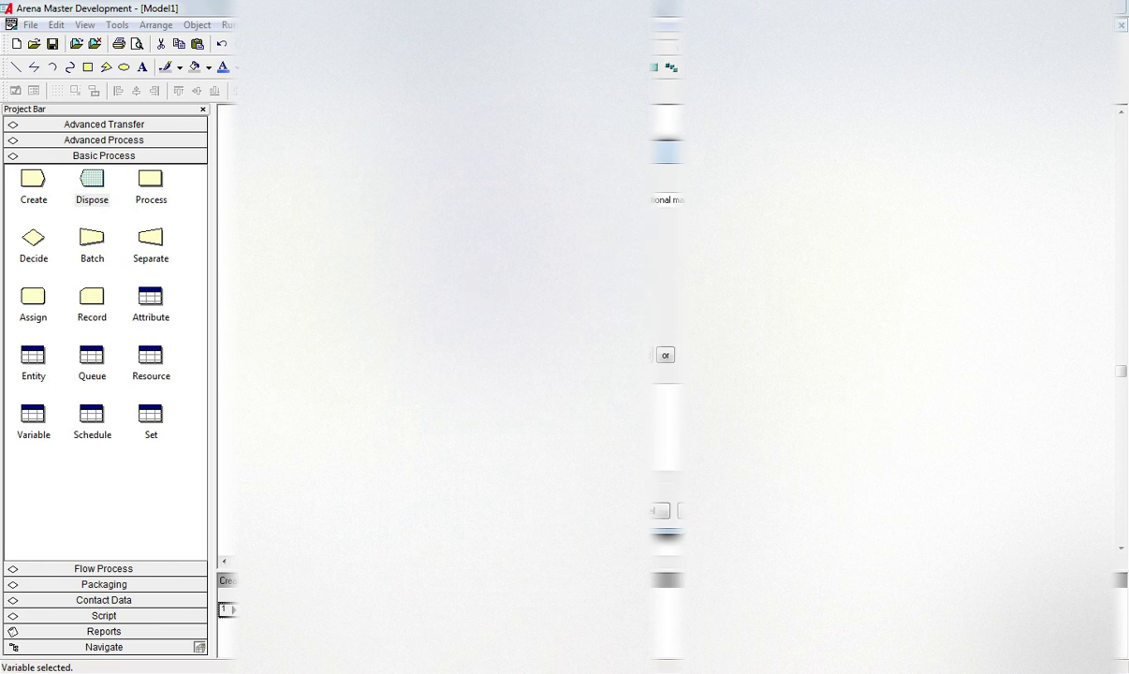
click(666, 199)
click(676, 218)
key(Return)
key(Return)
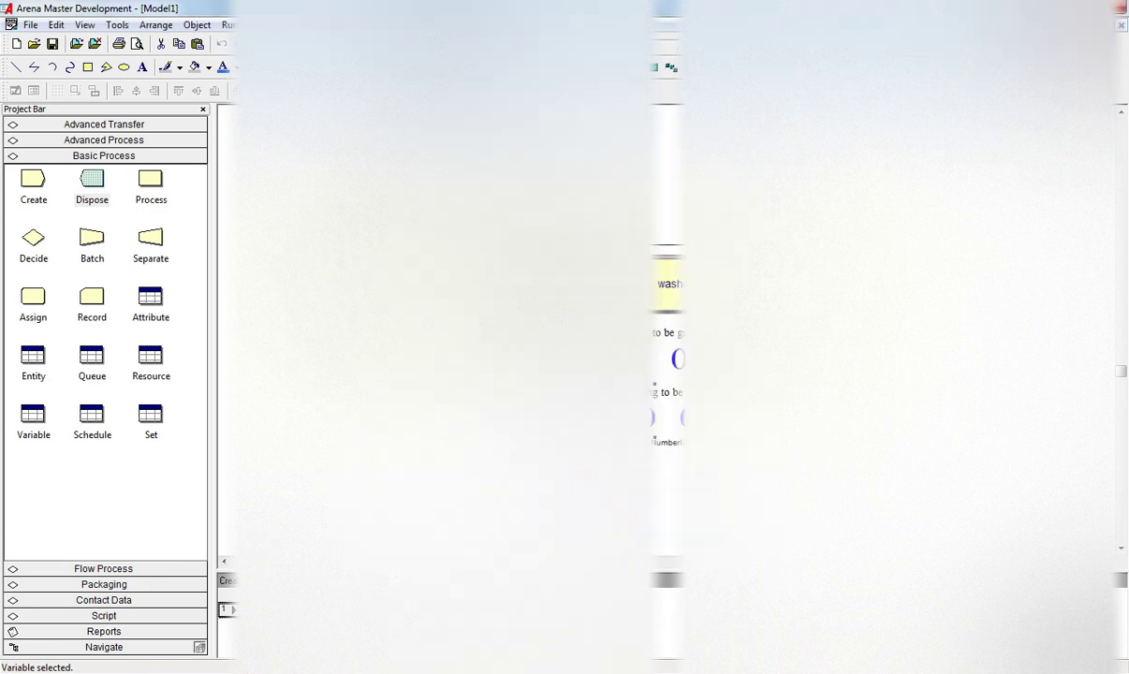
Duplicate the second Variable display and place the new copy directly beneath it.
key(Escape)
click(681, 421)
key(Escape)
click(681, 421)
right_click(680, 420)
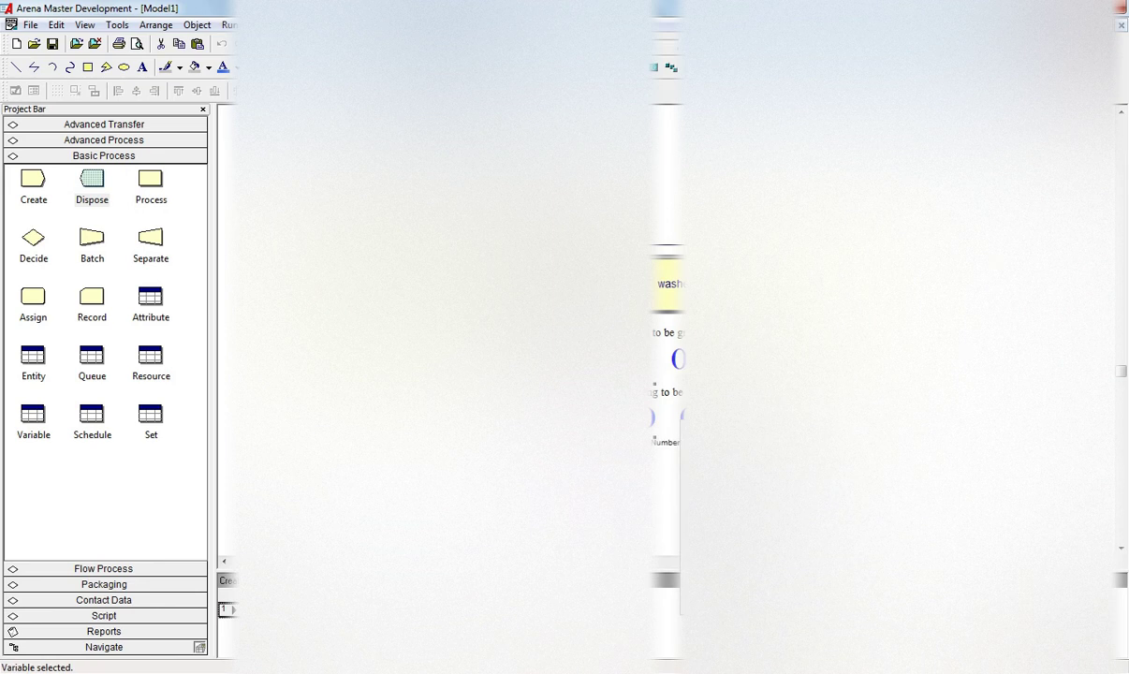
key(ctrl+d)
drag(676, 423, 663, 476)
Replace the third Variable display's expression using the expression builder and confirm its settings.
double_click(663, 476)
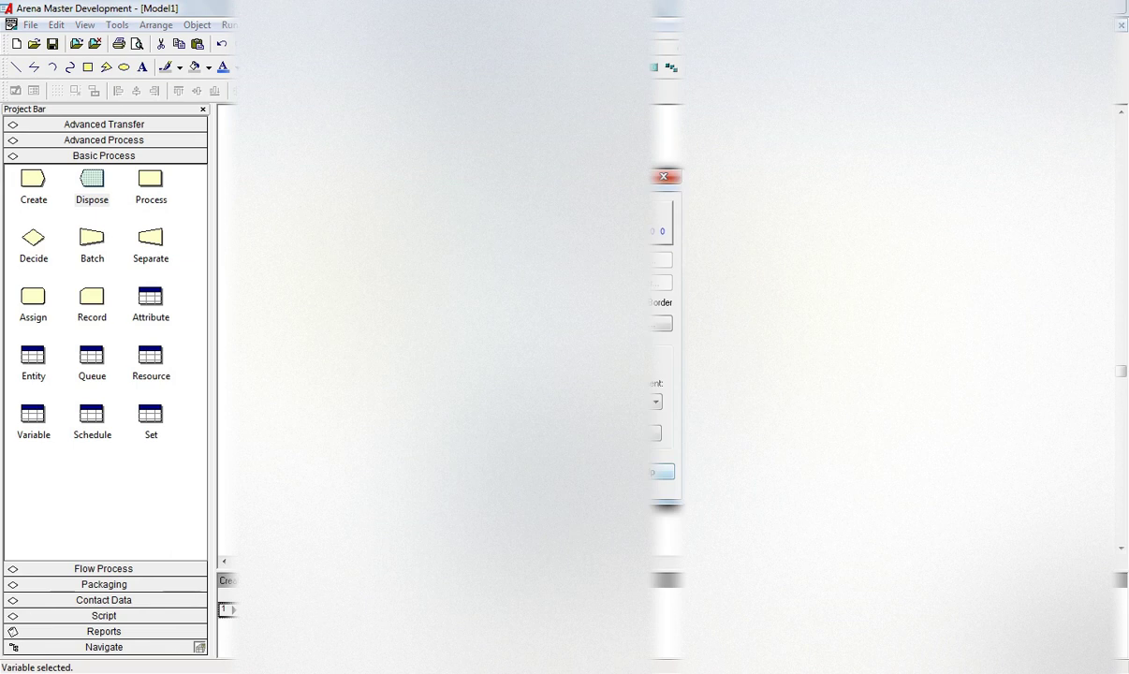
key(Return)
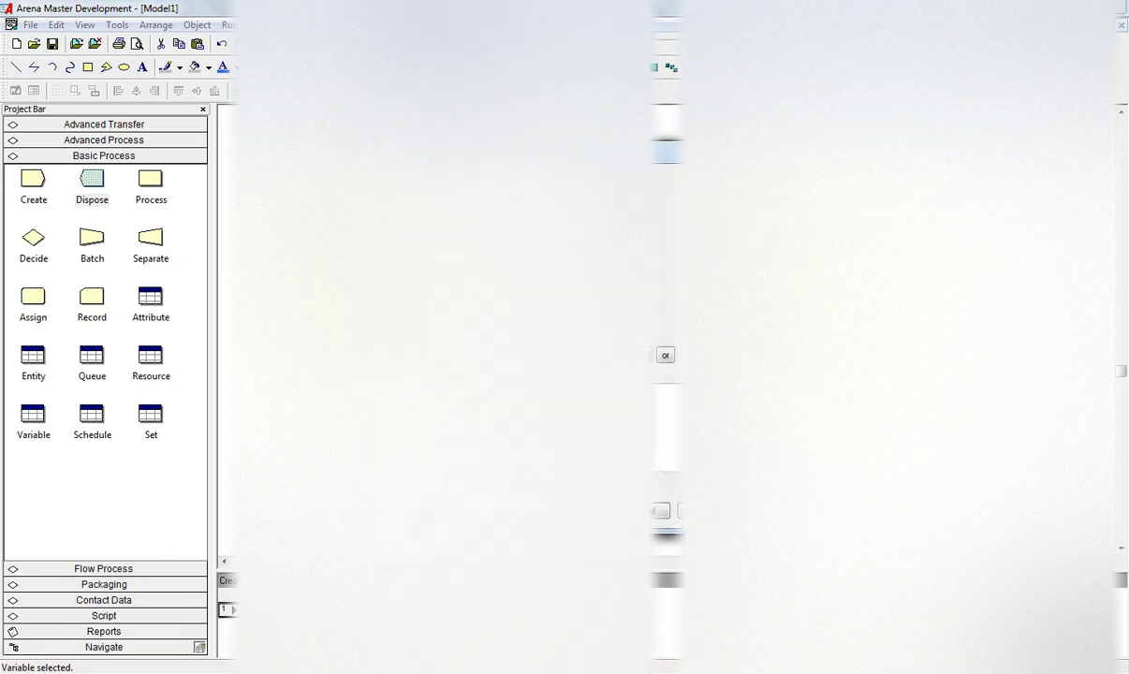
key(Return)
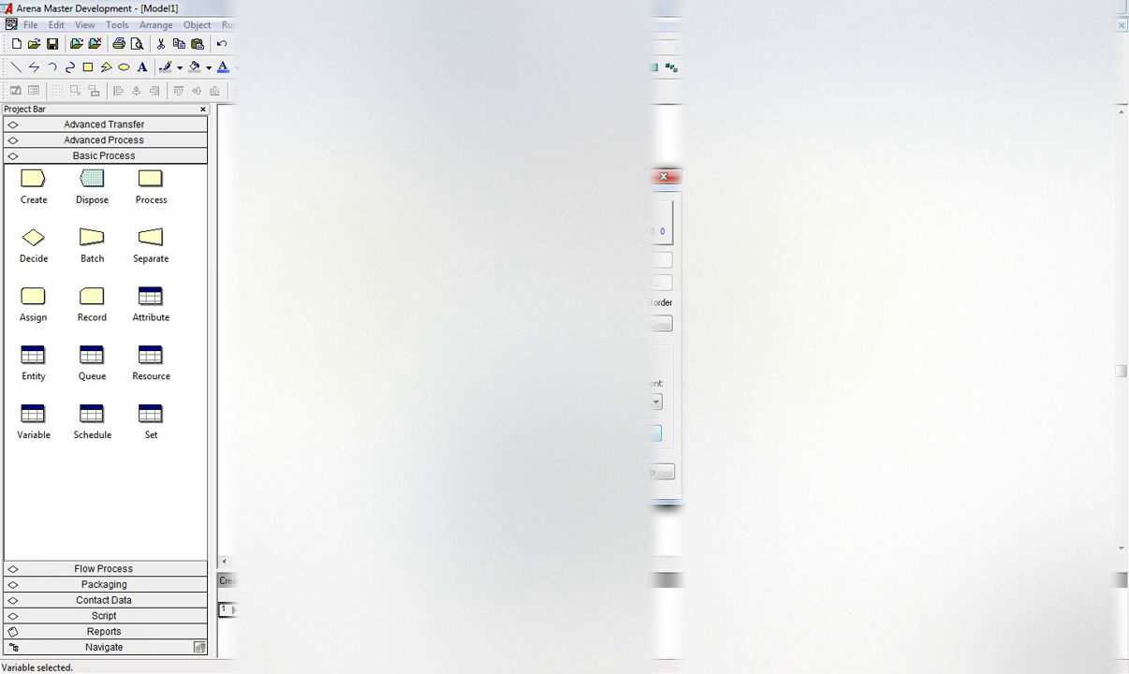
key(Return)
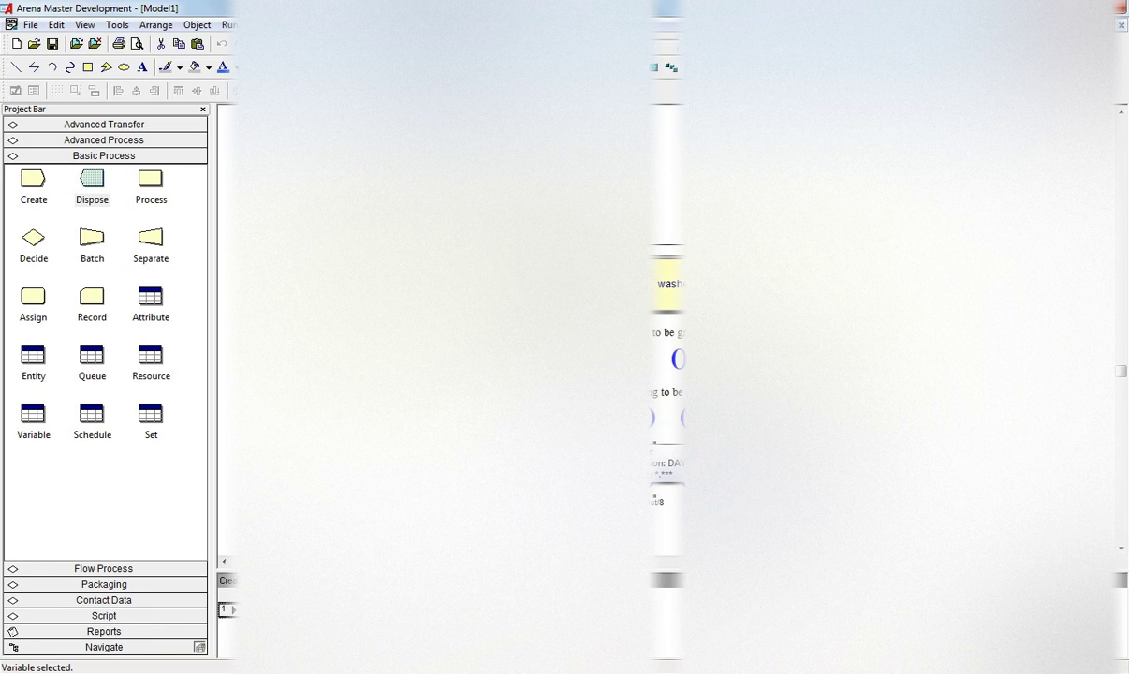
Adjust the third Variable display beneath the second one and run the simulation.
drag(655, 458, 655, 476)
key(Escape)
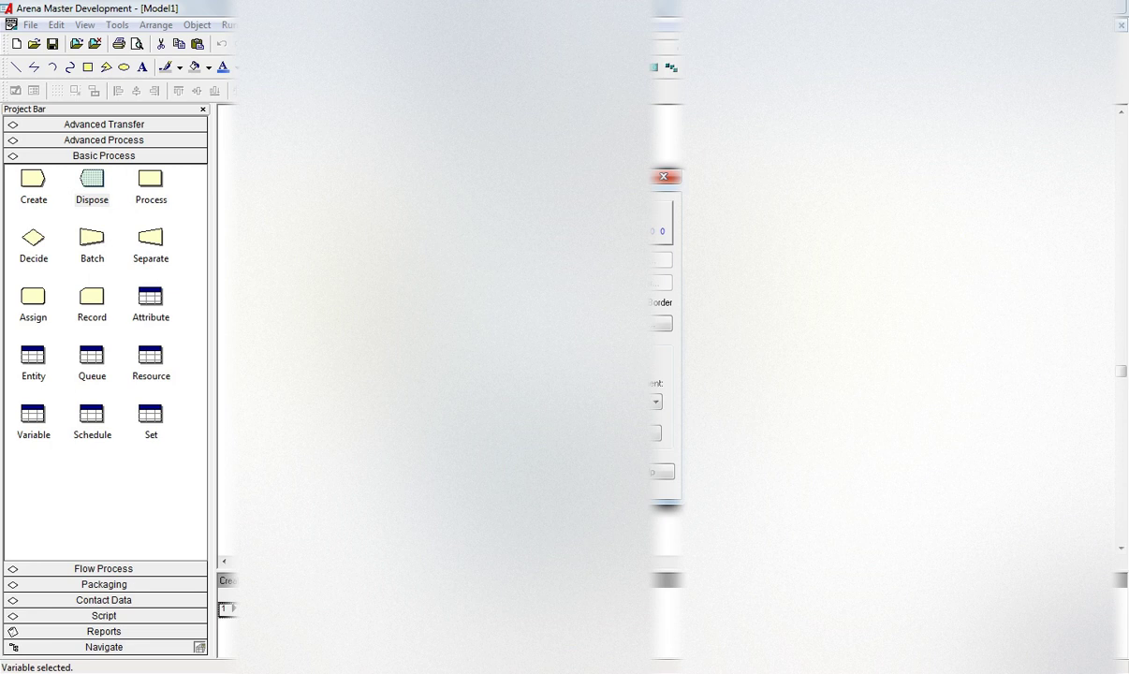
key(Return)
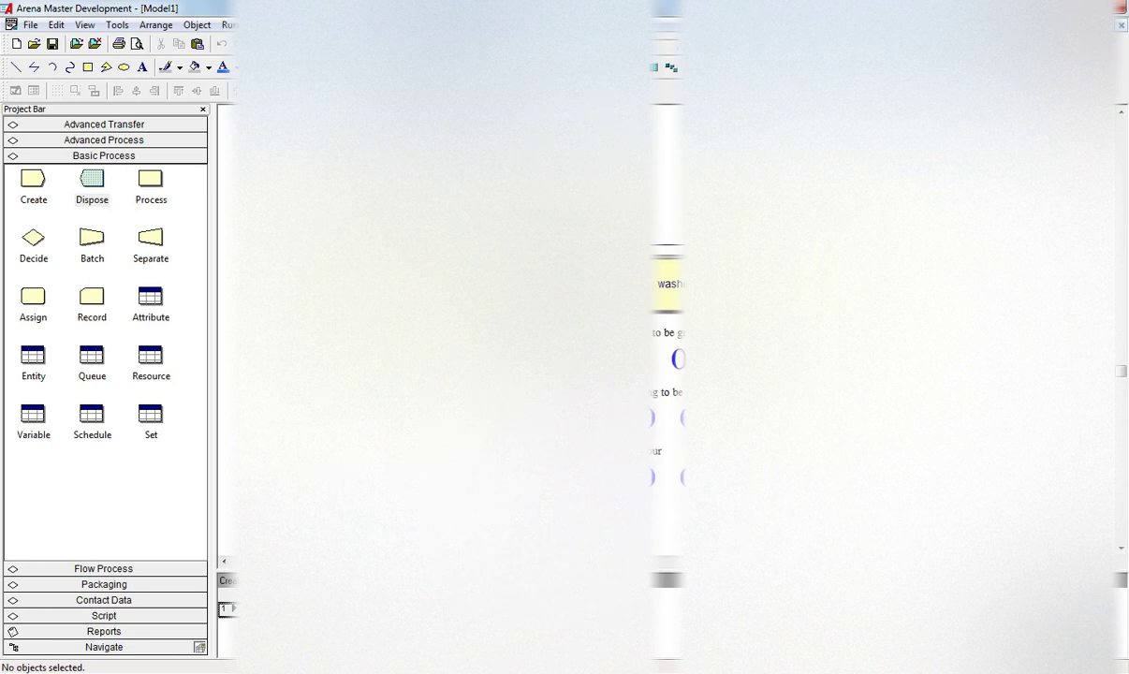
key(F5)
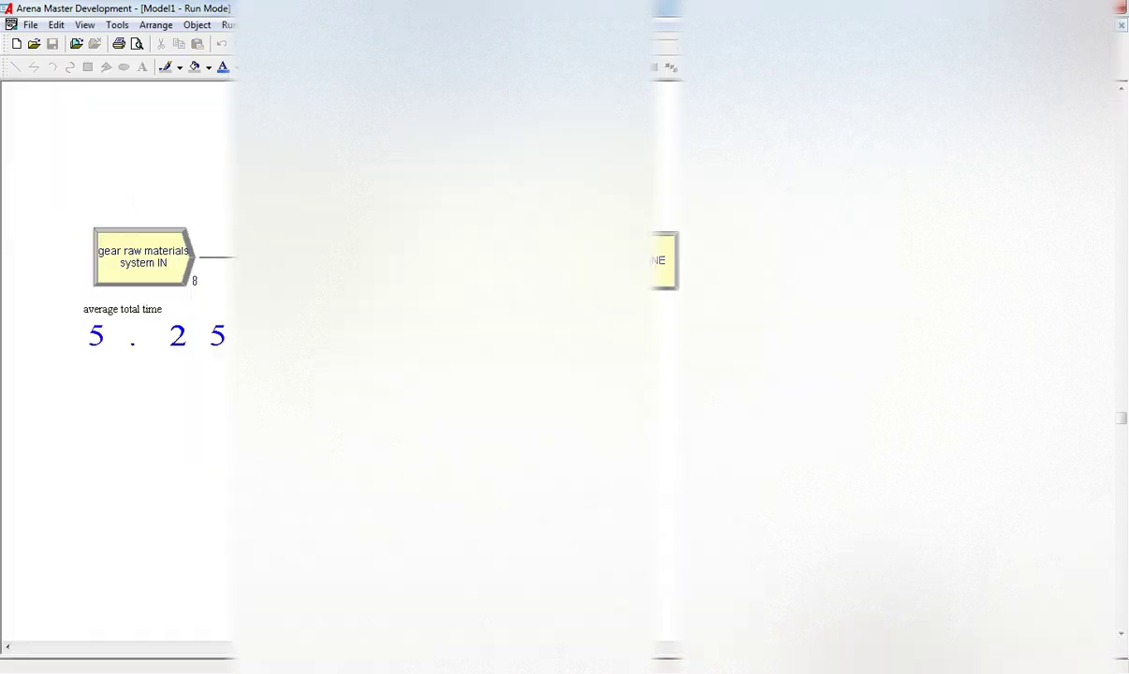